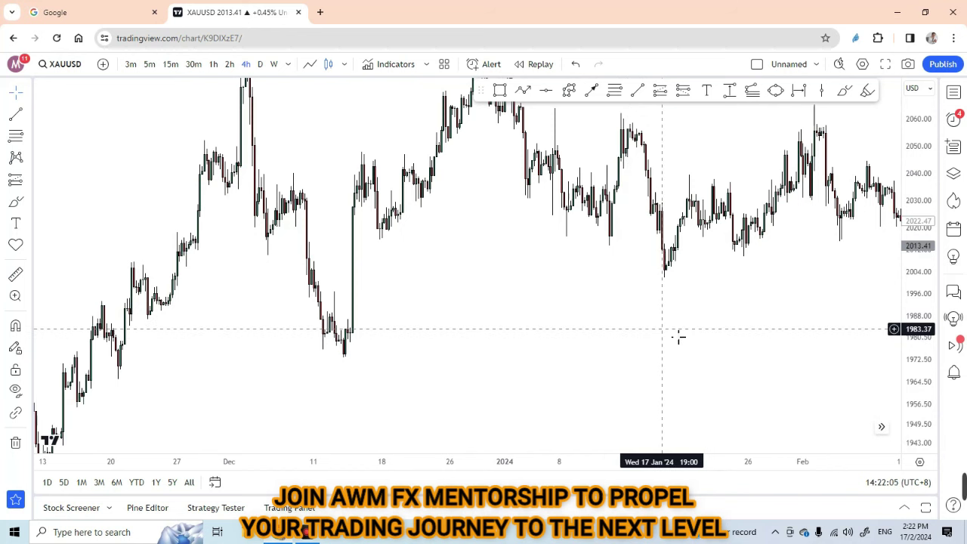
# Examine the gold price swings on the 4-hour chart from November up to the latest February candles.
pyautogui.moveTo(677, 339); pyautogui.dragTo(572, 371)
pyautogui.moveTo(918, 183); pyautogui.dragTo(916, 205)
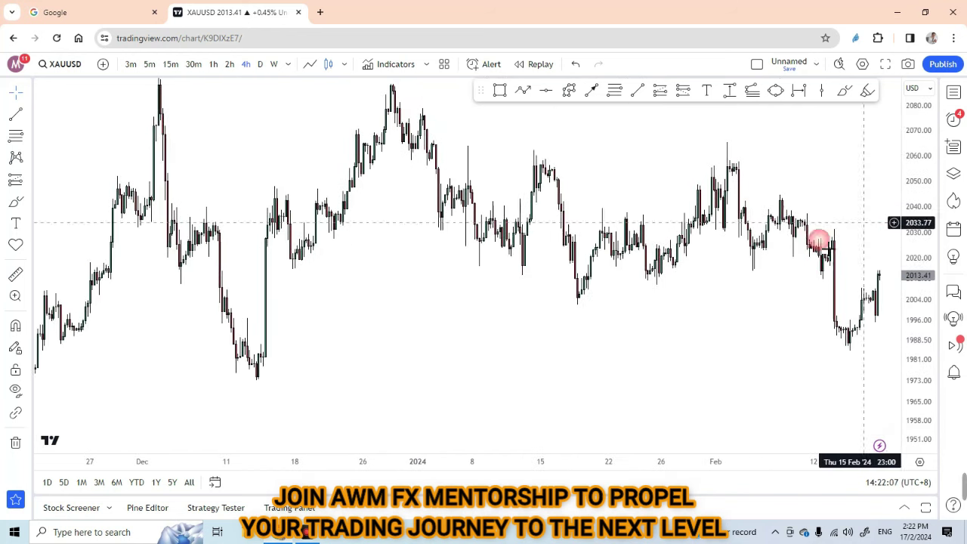
pyautogui.scroll(-1, 677, 300)
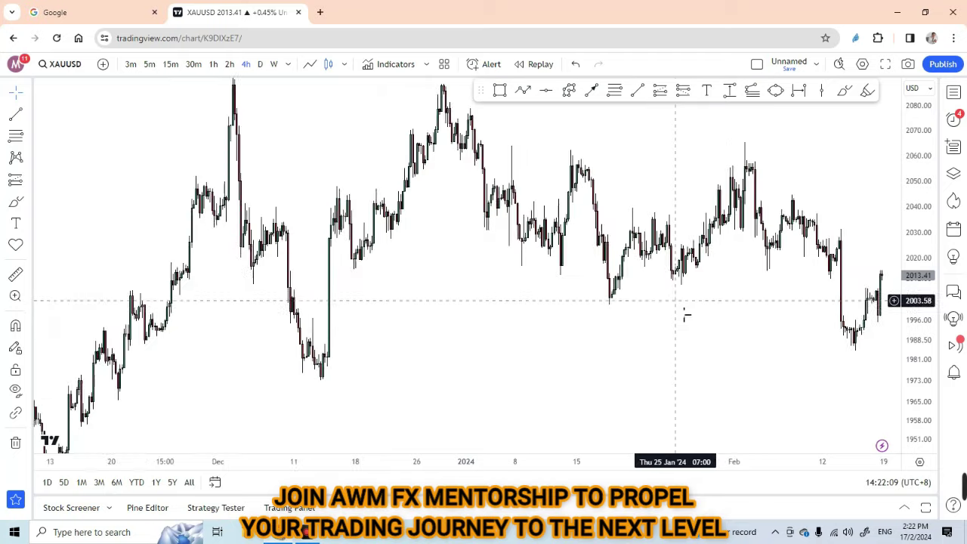
pyautogui.moveTo(666, 310); pyautogui.dragTo(581, 336)
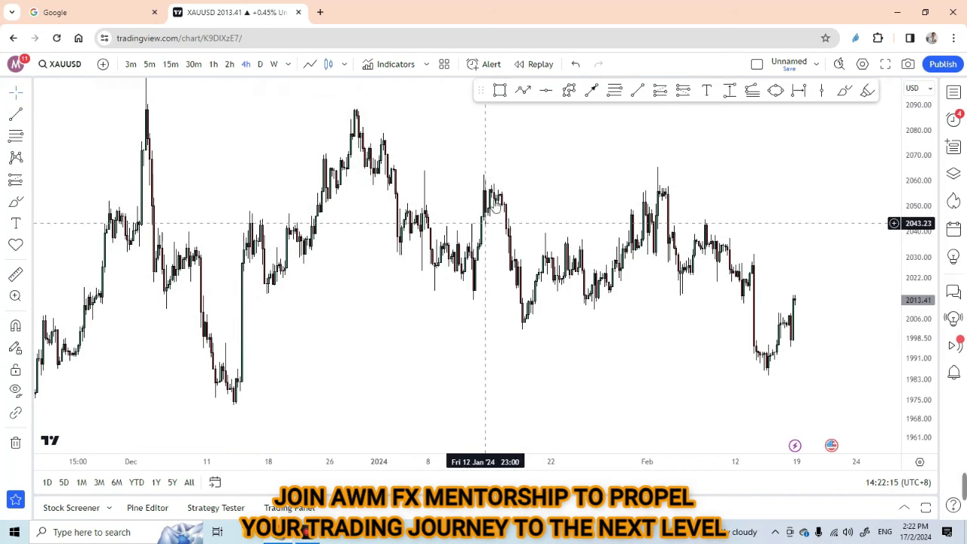
pyautogui.moveTo(639, 291); pyautogui.dragTo(637, 293)
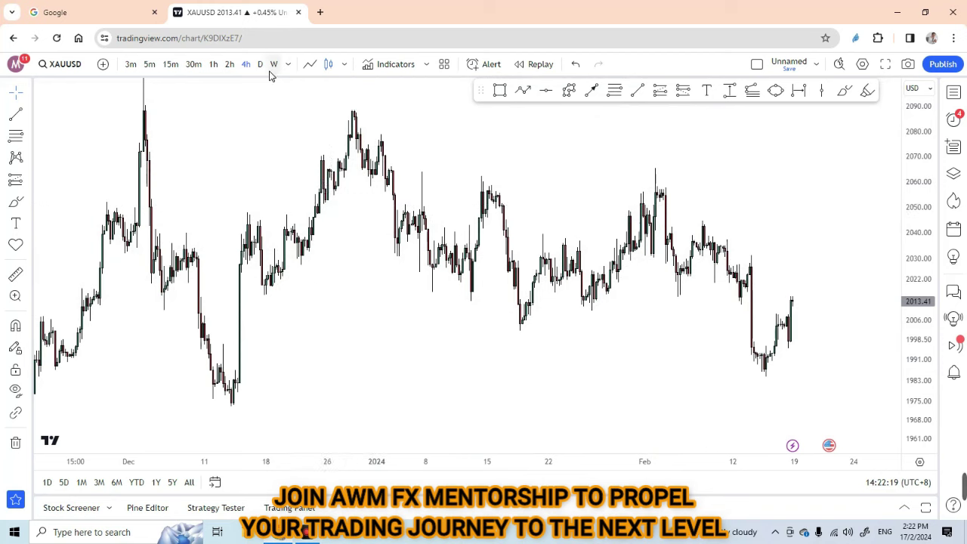
pyautogui.moveTo(368, 294); pyautogui.dragTo(371, 302)
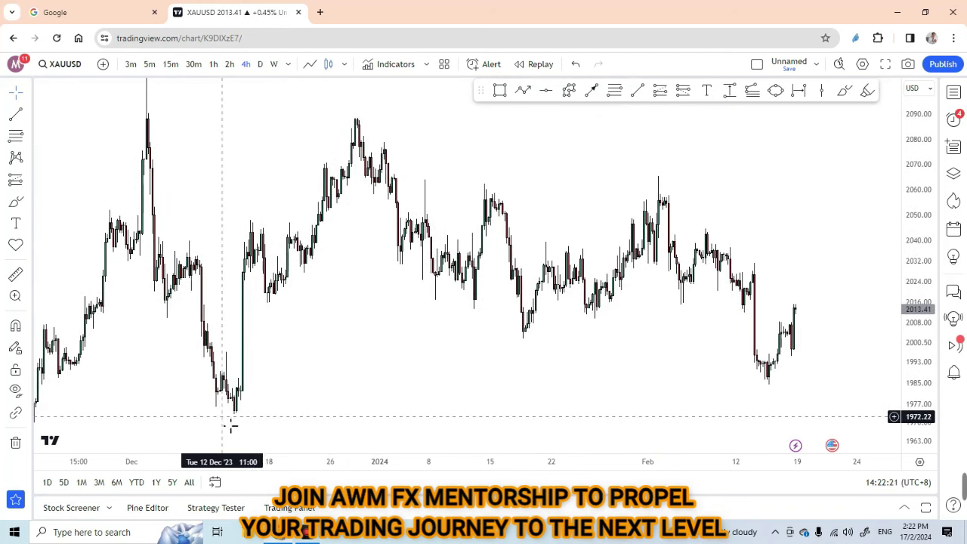
pyautogui.moveTo(561, 348); pyautogui.dragTo(513, 370)
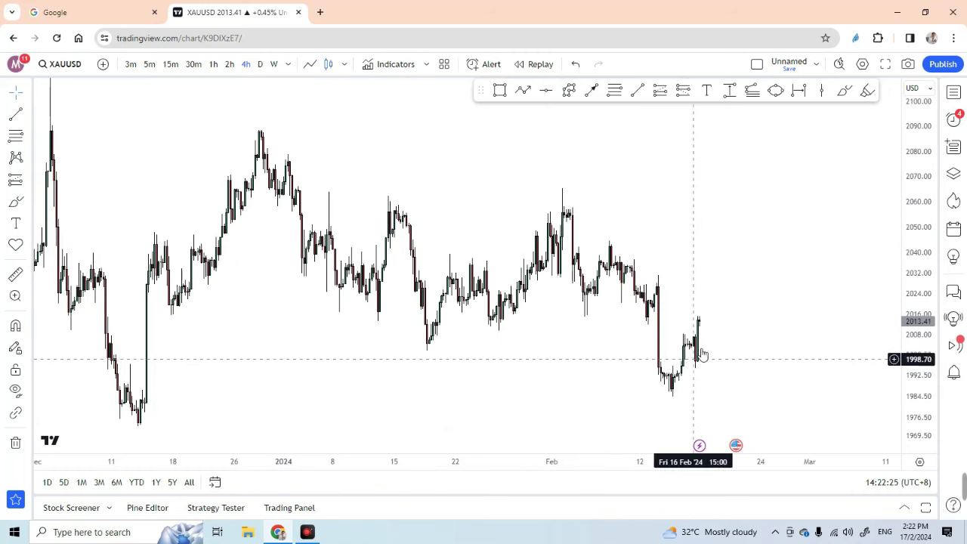
pyautogui.moveTo(638, 240); pyautogui.dragTo(654, 229)
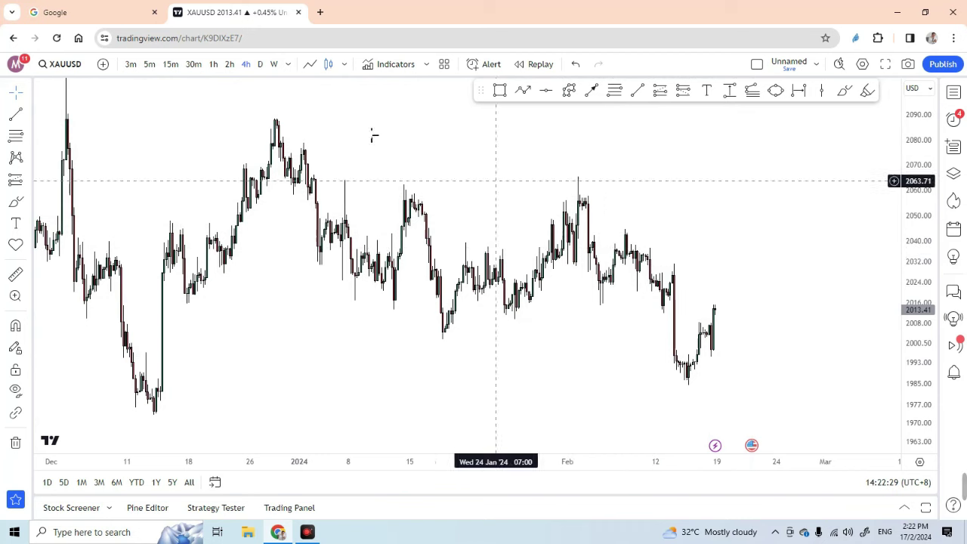
# Switch to the daily timeframe and draw a rectangle from about 2068 to 2088 around the late-December swing high.
pyautogui.click(260, 64)
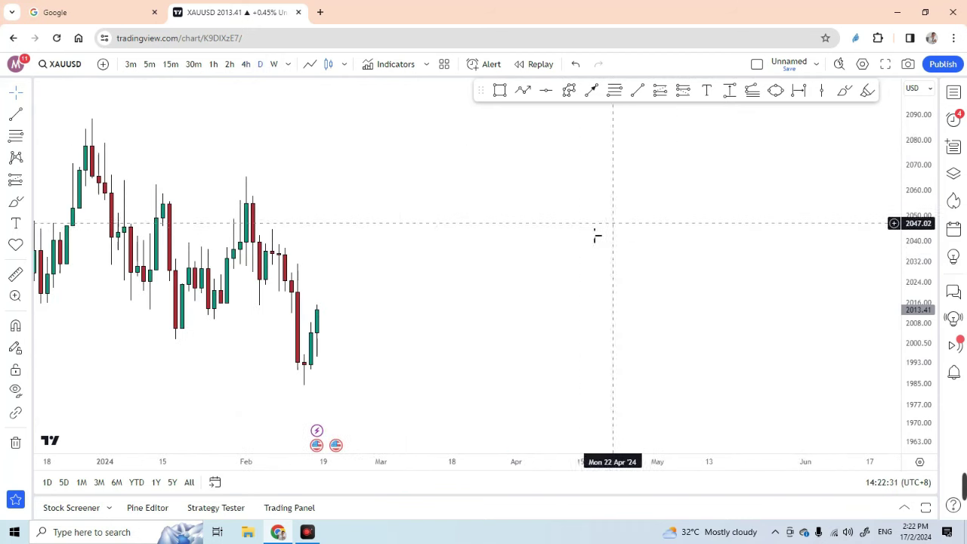
pyautogui.moveTo(913, 155); pyautogui.dragTo(901, 277)
pyautogui.moveTo(667, 270); pyautogui.dragTo(706, 259)
pyautogui.click(501, 95)
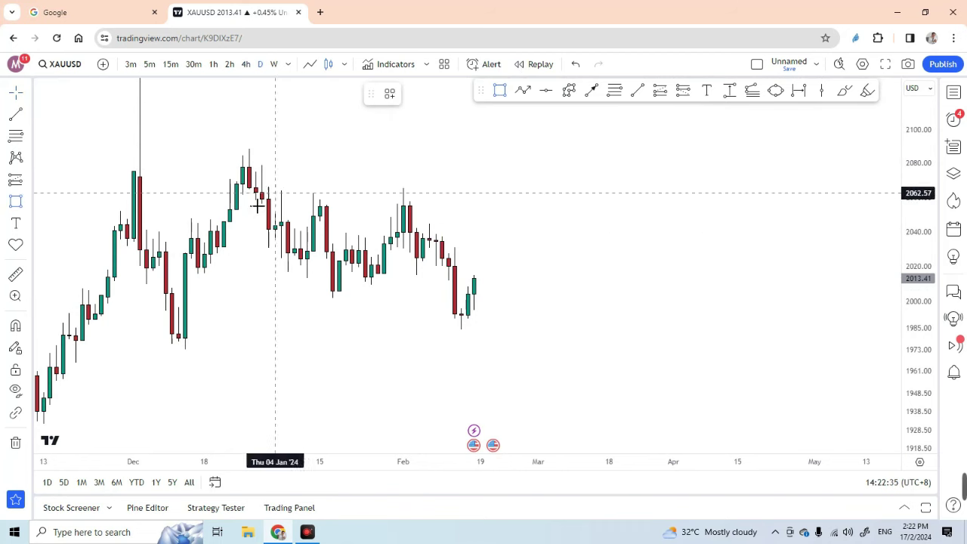
pyautogui.moveTo(224, 184); pyautogui.dragTo(275, 163)
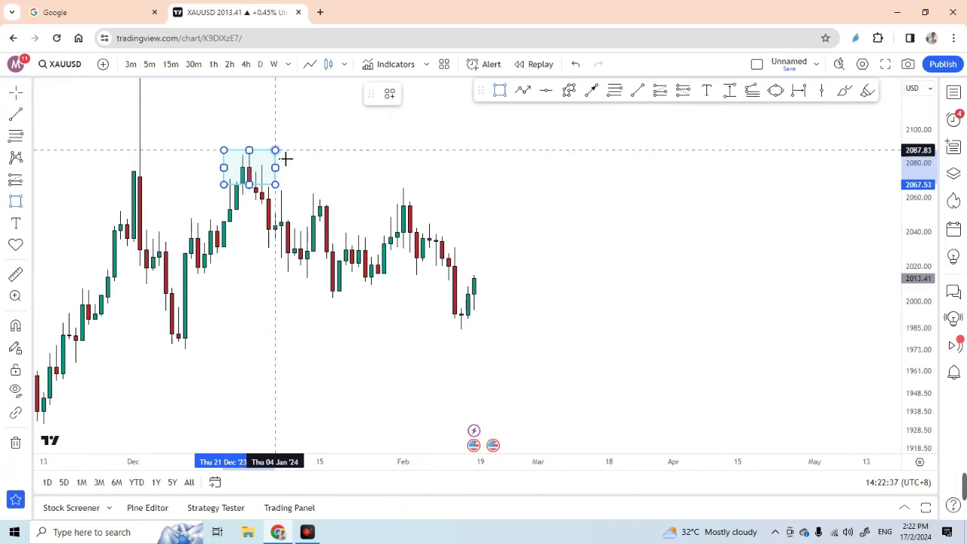
pyautogui.click(275, 150)
pyautogui.click(346, 157)
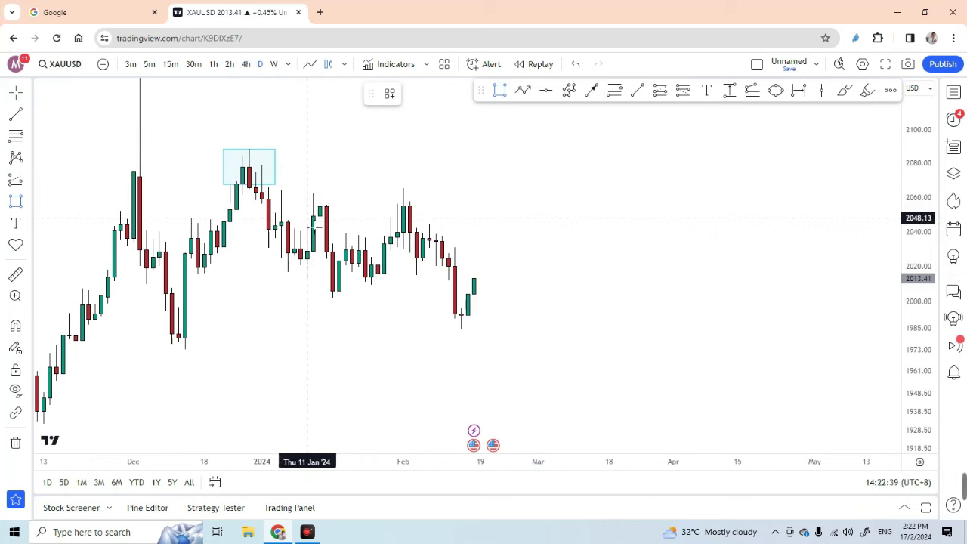
# Draw two rectangles over the January–February highs, one at about 2048–2065 and an overlapping one at about 2039–2058.
pyautogui.moveTo(307, 220); pyautogui.dragTo(404, 190)
pyautogui.click(550, 136)
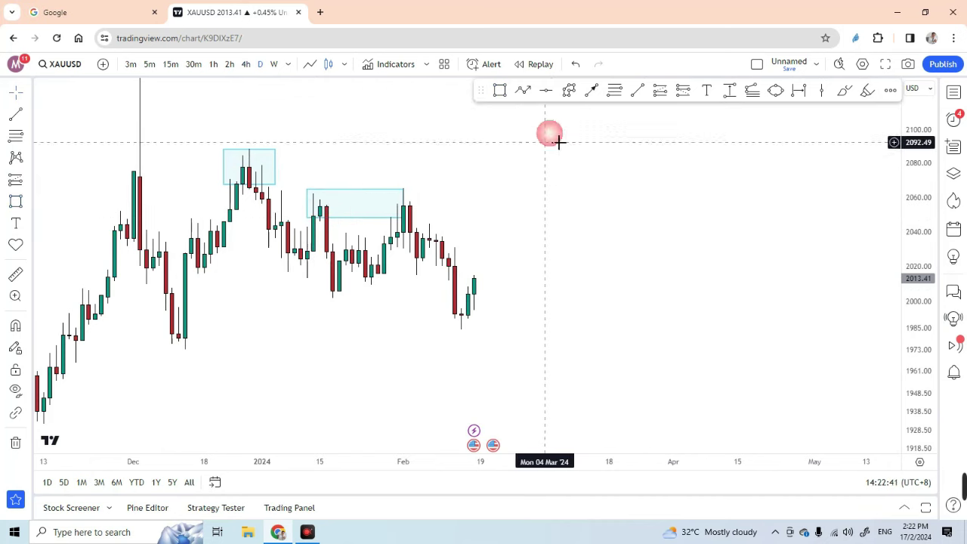
pyautogui.click(500, 92)
pyautogui.moveTo(391, 232); pyautogui.dragTo(442, 202)
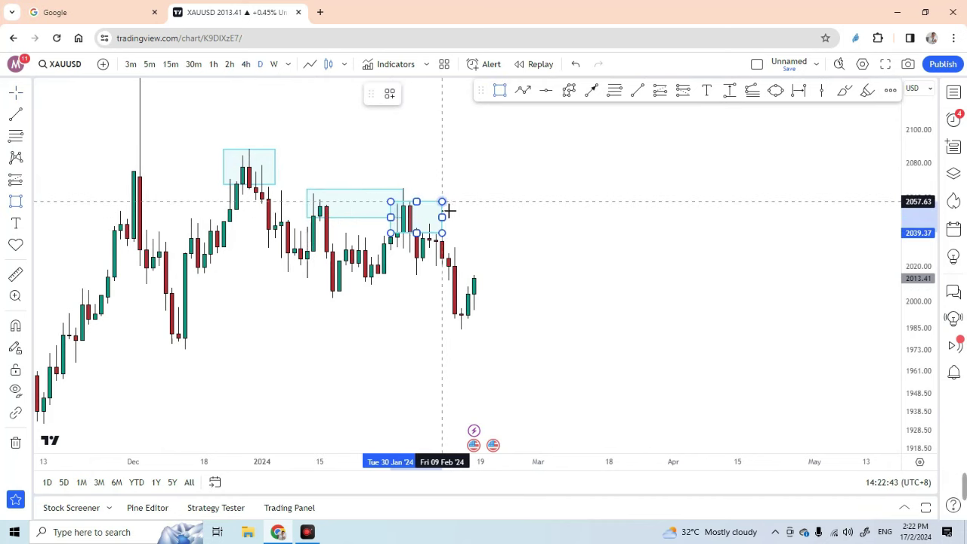
pyautogui.click(524, 219)
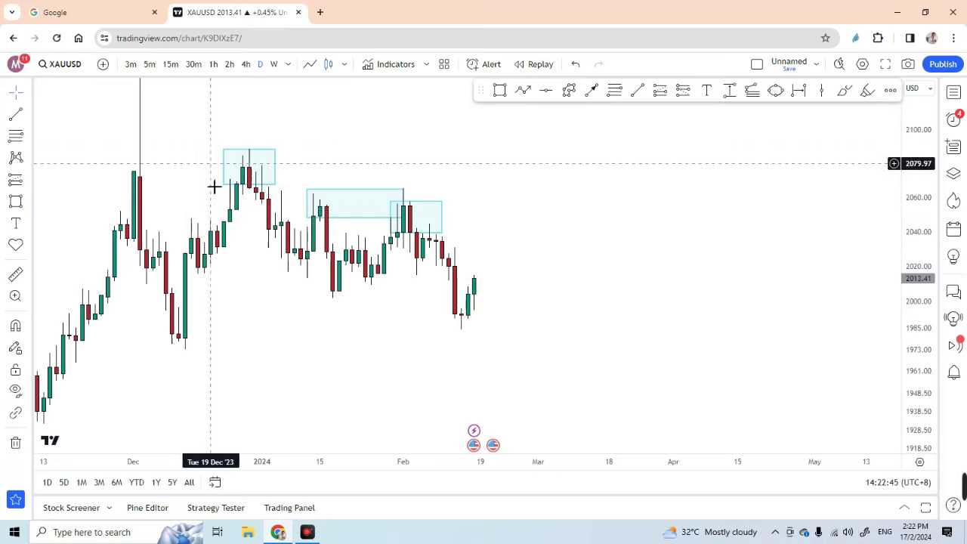
# Remove all drawings from the chart and switch it back to the 4-hour timeframe.
pyautogui.moveTo(508, 270); pyautogui.dragTo(491, 270)
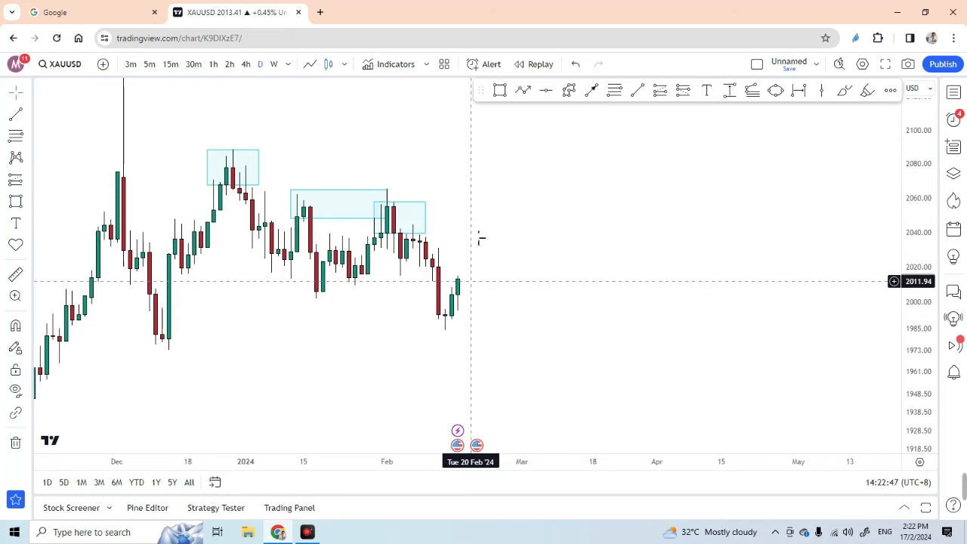
pyautogui.click(23, 447)
pyautogui.click(45, 442)
pyautogui.moveTo(243, 374); pyautogui.dragTo(337, 371)
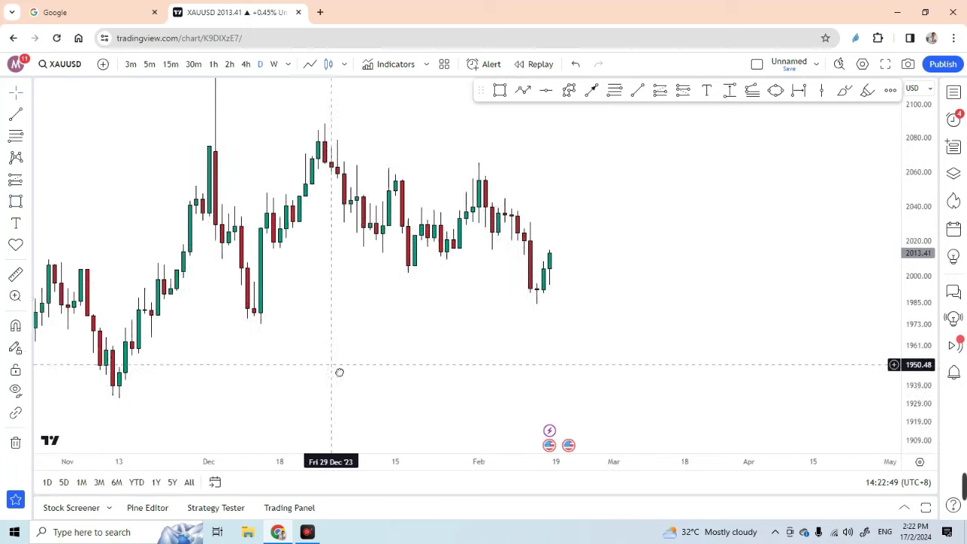
pyautogui.click(246, 64)
pyautogui.click(464, 267)
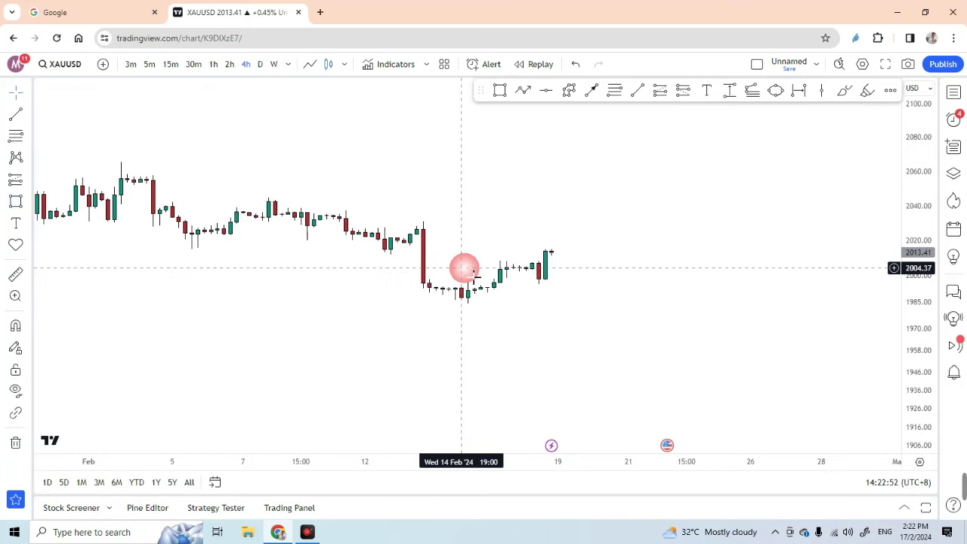
pyautogui.scroll(-6, 477, 278)
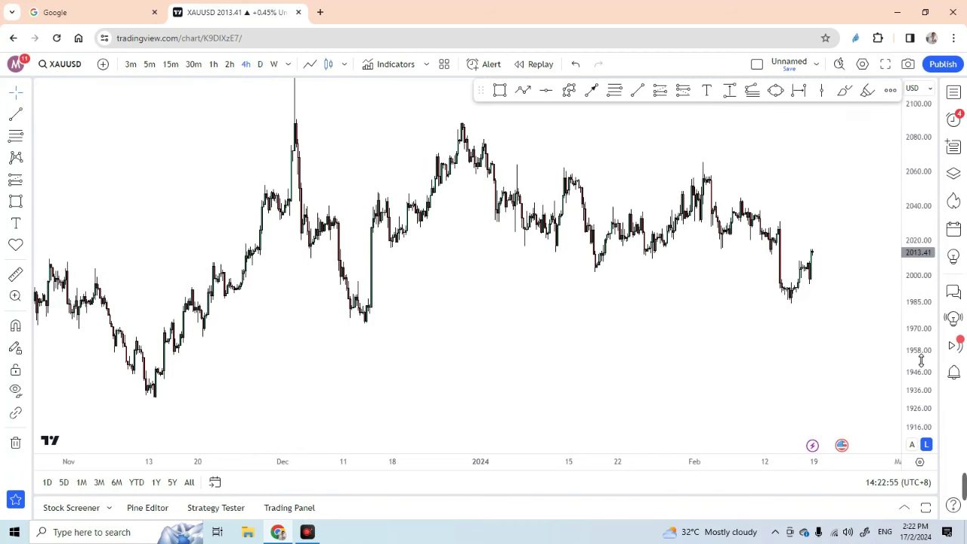
# Draw a rectangle from about 1966 to 1975 spanning the 20 November low and the mid-December lows.
pyautogui.moveTo(921, 361); pyautogui.dragTo(421, 320)
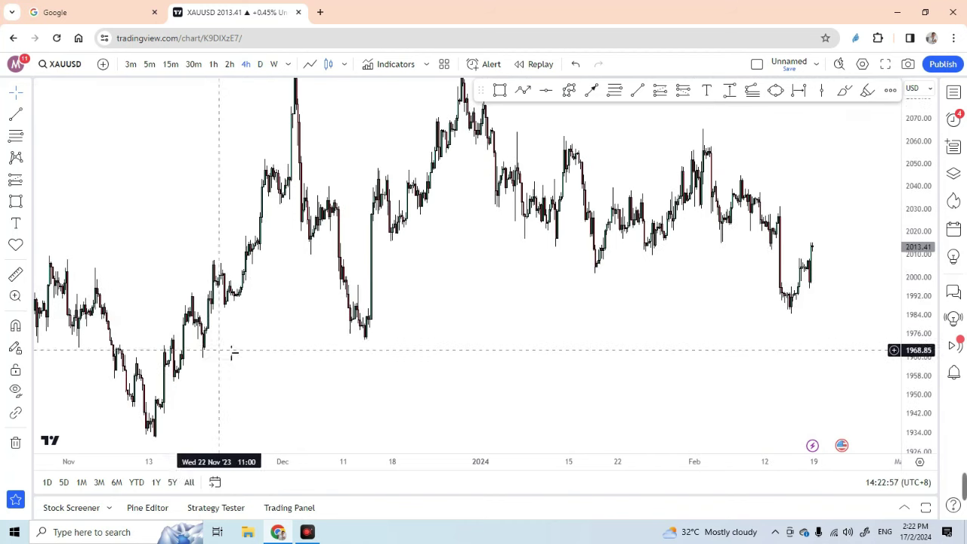
pyautogui.scroll(2, 269, 348)
pyautogui.moveTo(272, 350); pyautogui.dragTo(537, 312)
pyautogui.scroll(3, 424, 329)
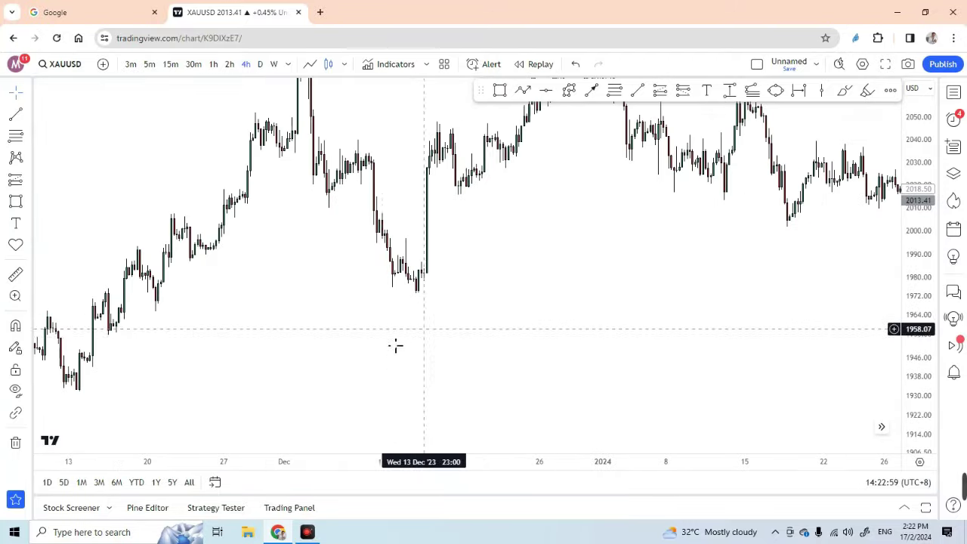
pyautogui.moveTo(395, 346); pyautogui.dragTo(431, 335)
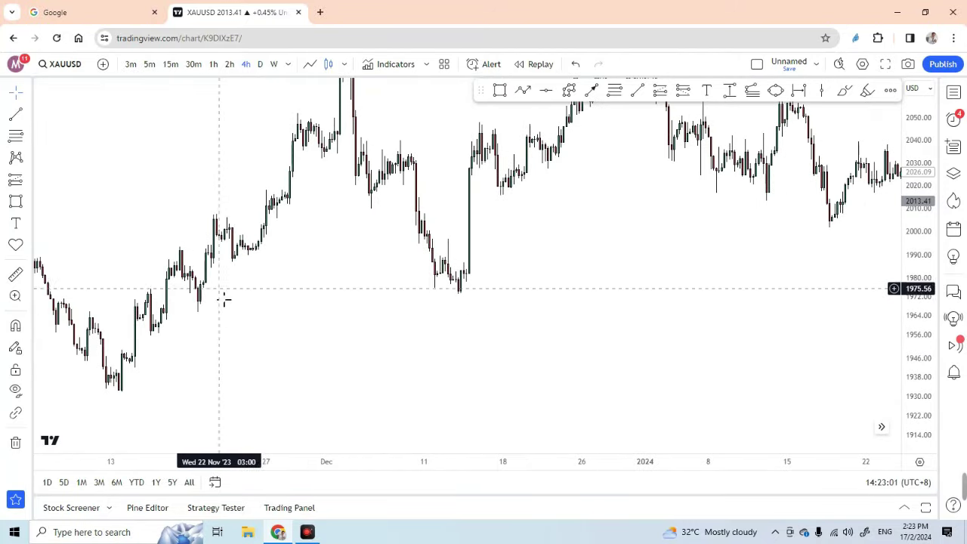
pyautogui.click(500, 90)
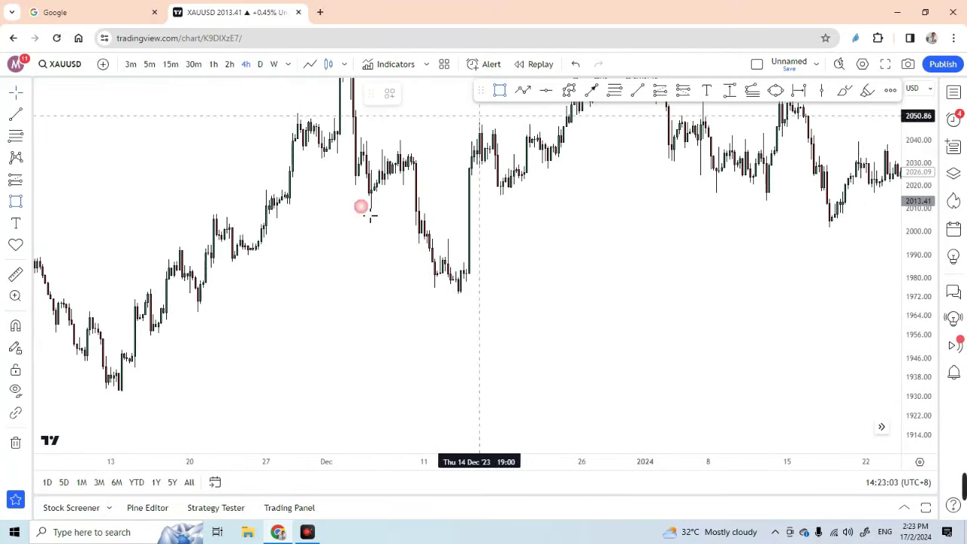
pyautogui.moveTo(198, 297)
pyautogui.mouseDown()
pyautogui.moveTo(403, 287)
pyautogui.moveTo(483, 312)
pyautogui.moveTo(476, 324)
pyautogui.mouseUp()
pyautogui.click(476, 323)
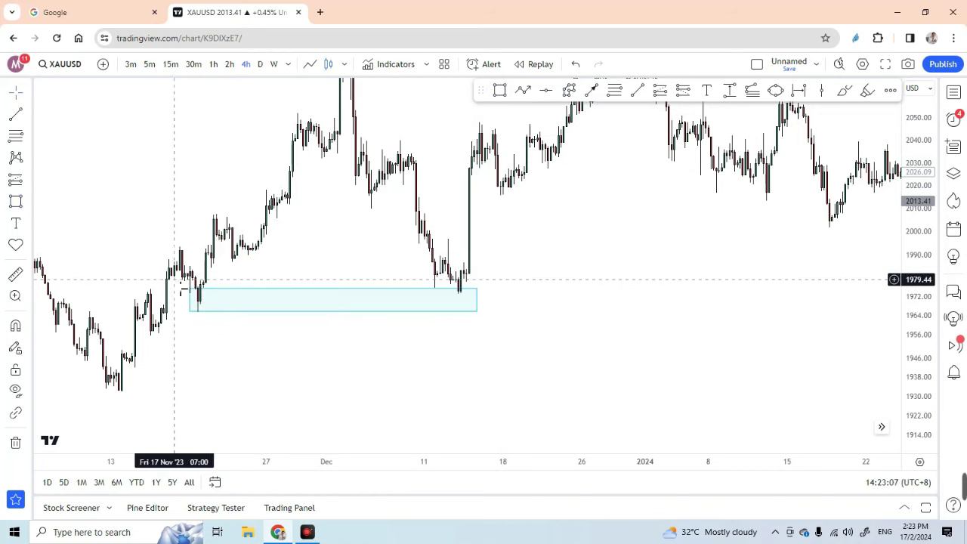
# Draw a horizontal trend line at about 1979 through the mid-to-late November candles and delete the rectangle beneath it.
pyautogui.click(335, 218)
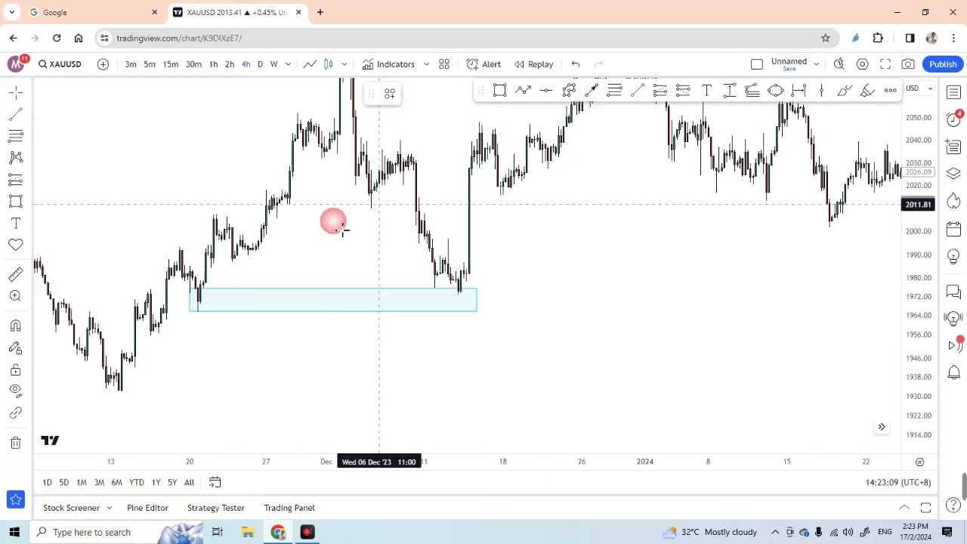
pyautogui.moveTo(148, 279); pyautogui.dragTo(222, 280)
pyautogui.click(285, 277)
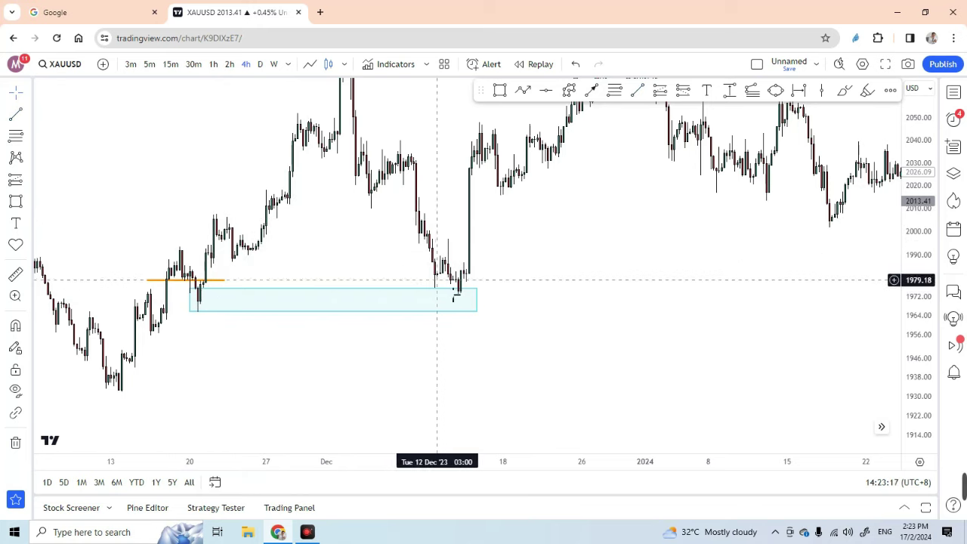
pyautogui.click(475, 294)
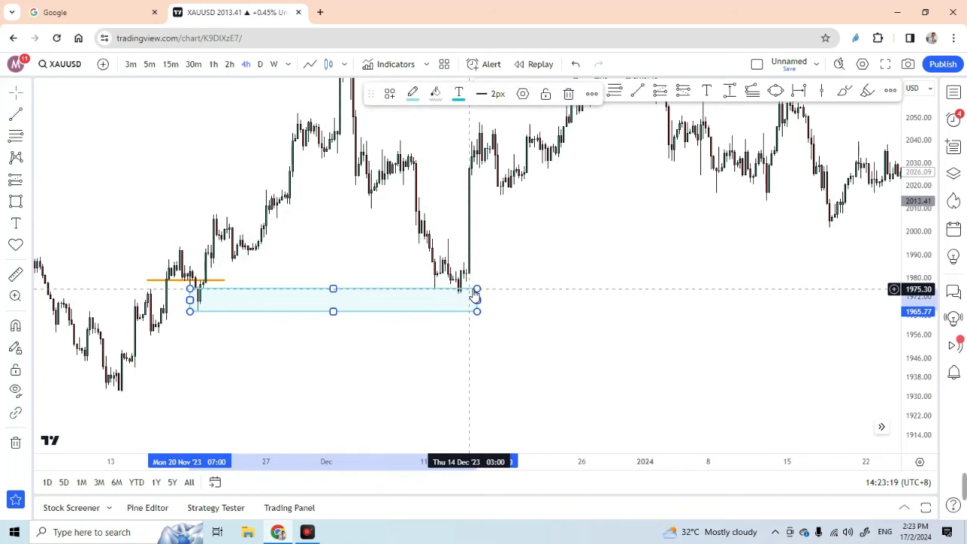
pyautogui.press('Delete')
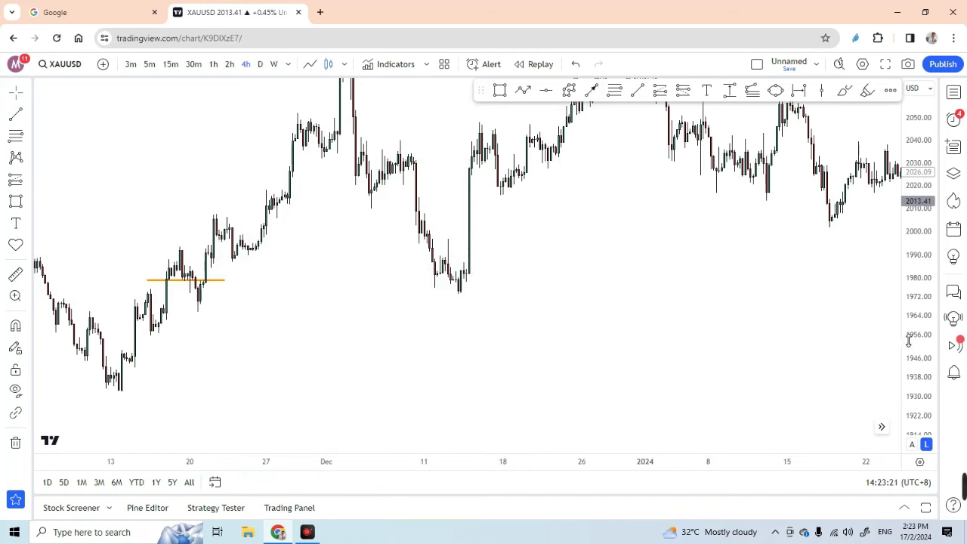
# Trace the December W-shaped double bottom with a polyline through the drop, both lows, the middle peak and the final rally.
pyautogui.scroll(2, 609, 310)
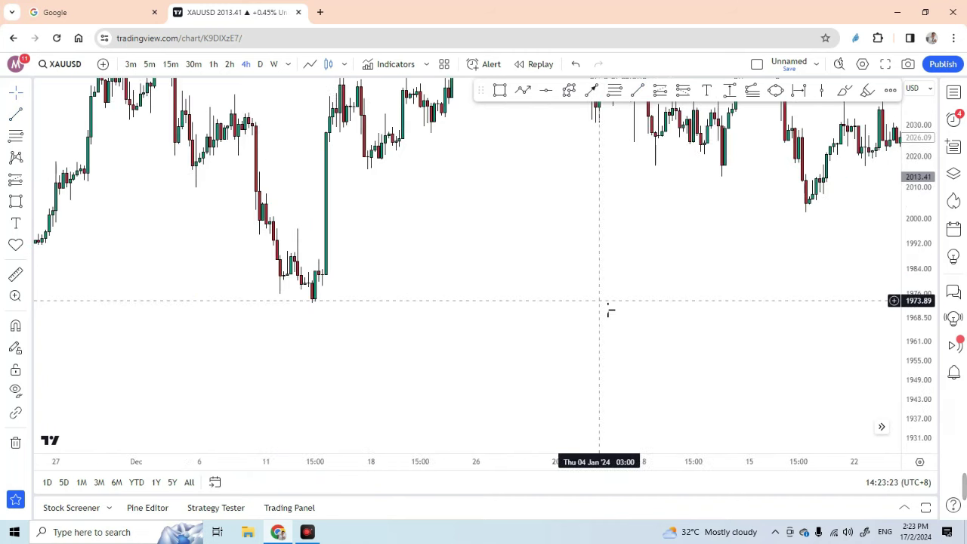
pyautogui.moveTo(590, 309); pyautogui.dragTo(610, 310)
pyautogui.scroll(2, 518, 328)
pyautogui.moveTo(385, 332); pyautogui.dragTo(521, 328)
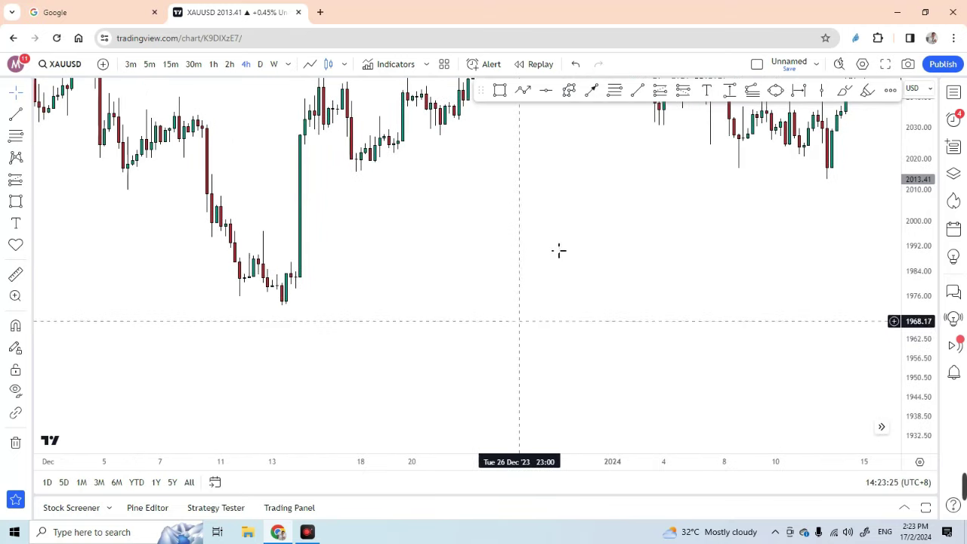
pyautogui.click(569, 90)
pyautogui.click(198, 124)
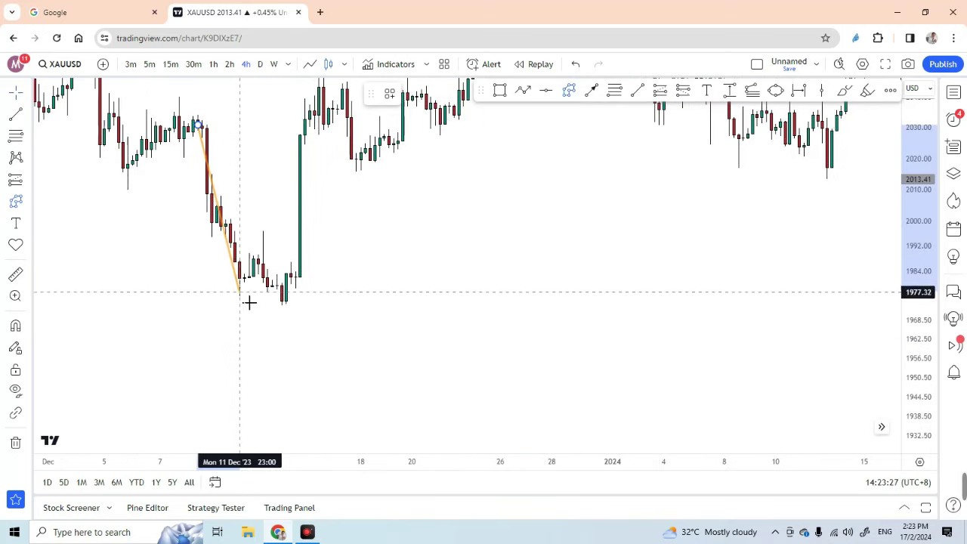
pyautogui.click(249, 304)
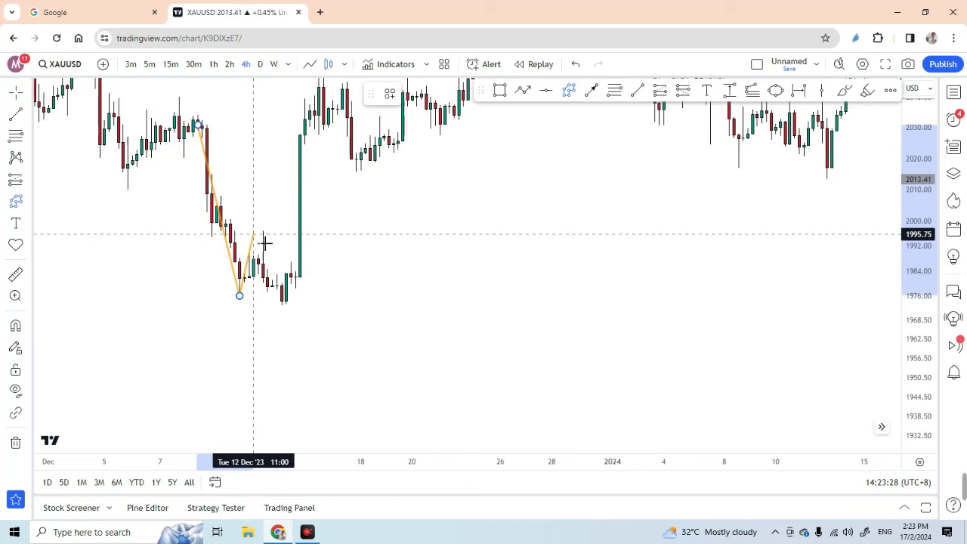
pyautogui.click(285, 306)
pyautogui.doubleClick(323, 84)
pyautogui.click(363, 249)
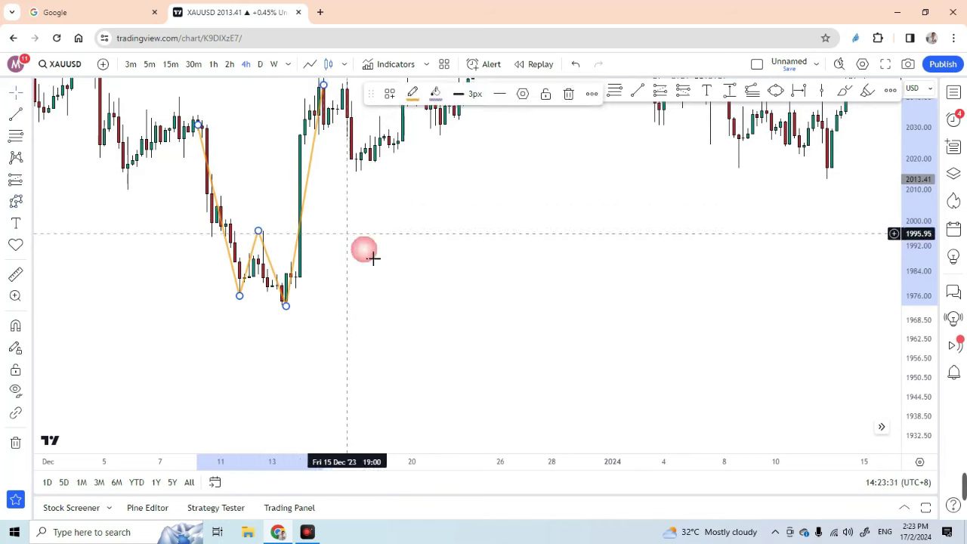
pyautogui.click(303, 231)
# Draw a horizontal arrow at about 1997 from 12 December through the W's middle peak to the 14 December rally candle.
pyautogui.moveTo(393, 228); pyautogui.dragTo(404, 262)
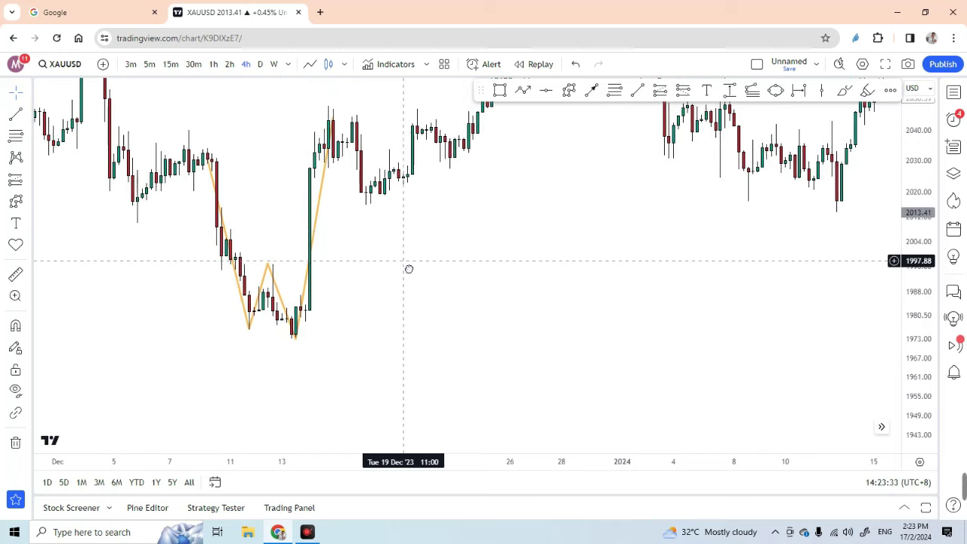
pyautogui.click(591, 90)
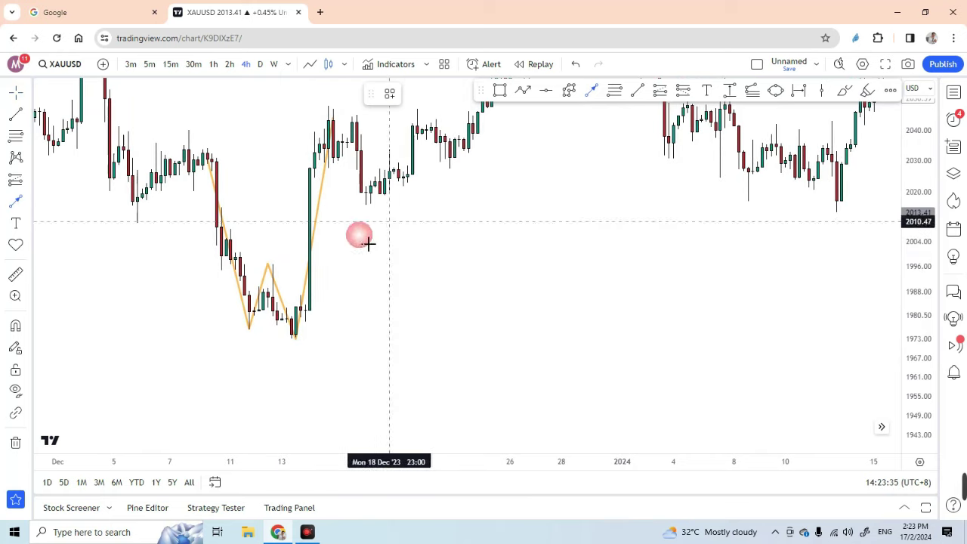
pyautogui.click(254, 264)
pyautogui.click(293, 264)
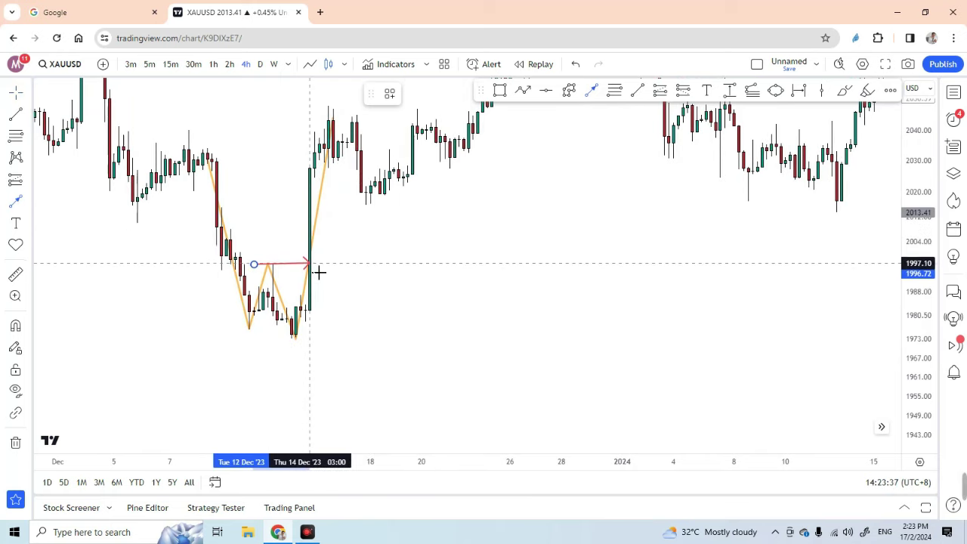
pyautogui.click(309, 264)
# Delete the W-shaped polyline traced over the December double bottom.
pyautogui.click(325, 207)
pyautogui.click(324, 210)
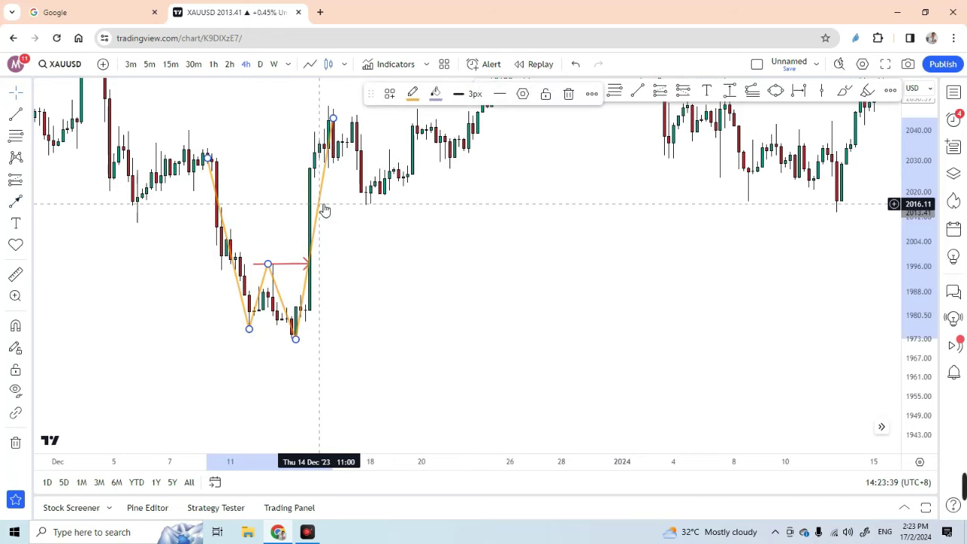
pyautogui.press('Delete')
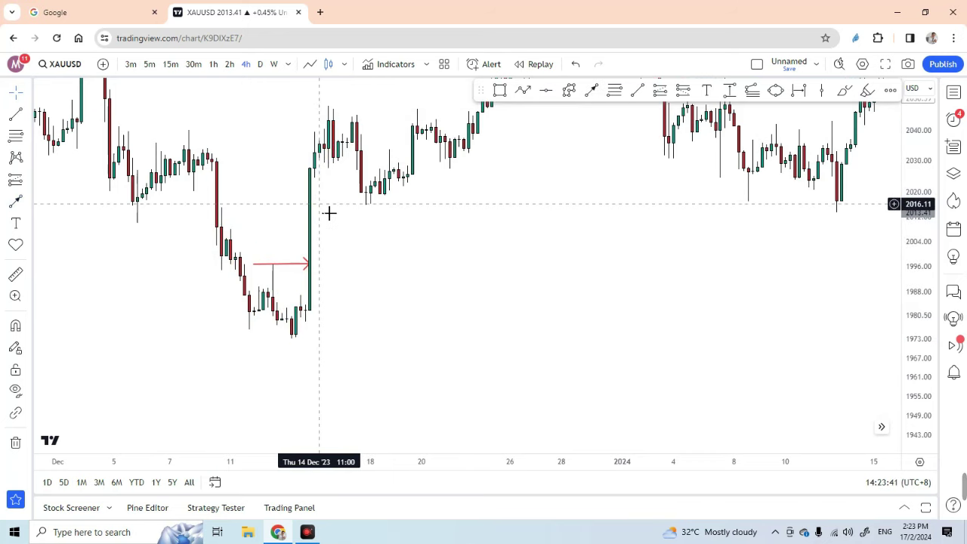
# Draw a rectangle from about 1978.5 to 1987 over the small base candles before the rally, spanning 13 to 18 December.
pyautogui.moveTo(904, 401); pyautogui.dragTo(849, 316)
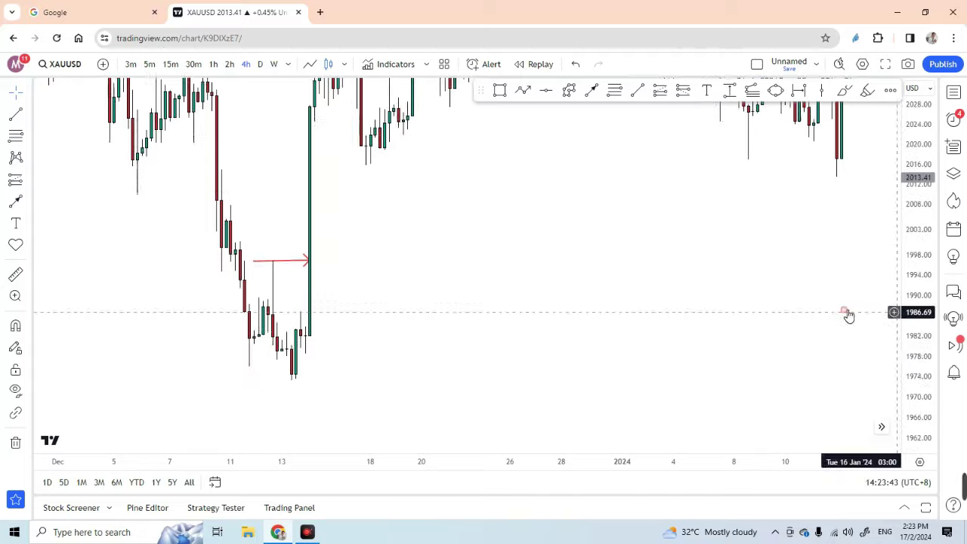
pyautogui.scroll(3, 416, 352)
pyautogui.moveTo(322, 203); pyautogui.dragTo(479, 178)
pyautogui.click(500, 89)
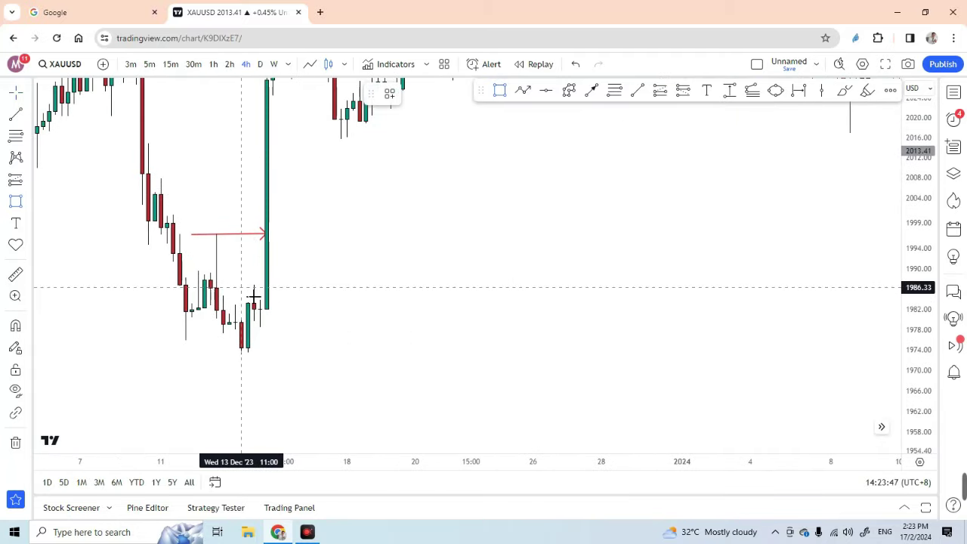
pyautogui.moveTo(248, 284); pyautogui.dragTo(359, 327)
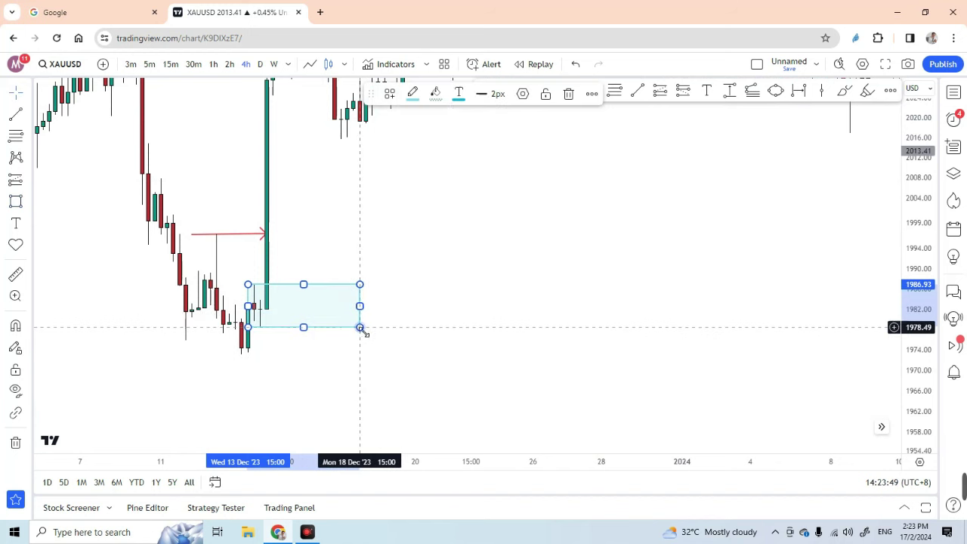
# Extend the December base rectangle to 15 February 2024 so it spans beneath the mid-February lows.
pyautogui.click(802, 237)
pyautogui.moveTo(919, 169); pyautogui.dragTo(919, 294)
pyautogui.scroll(-6, 650, 276)
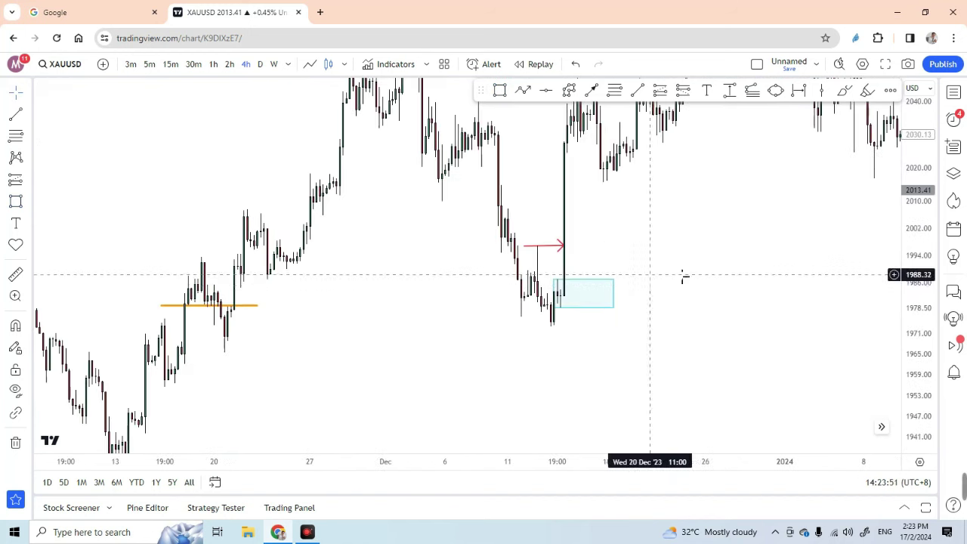
pyautogui.moveTo(687, 285); pyautogui.dragTo(701, 304)
pyautogui.moveTo(764, 328); pyautogui.dragTo(414, 356)
pyautogui.scroll(-3, 582, 326)
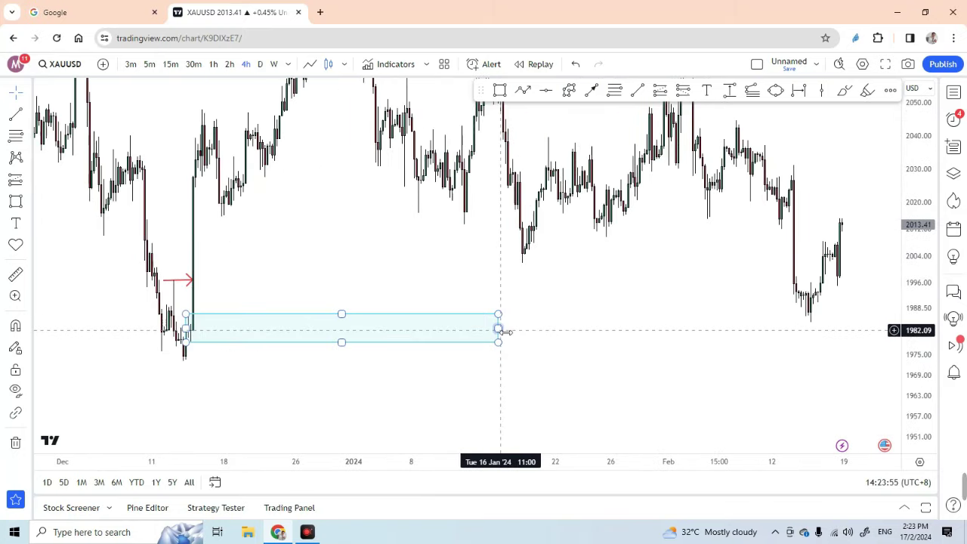
pyautogui.moveTo(501, 328); pyautogui.dragTo(821, 328)
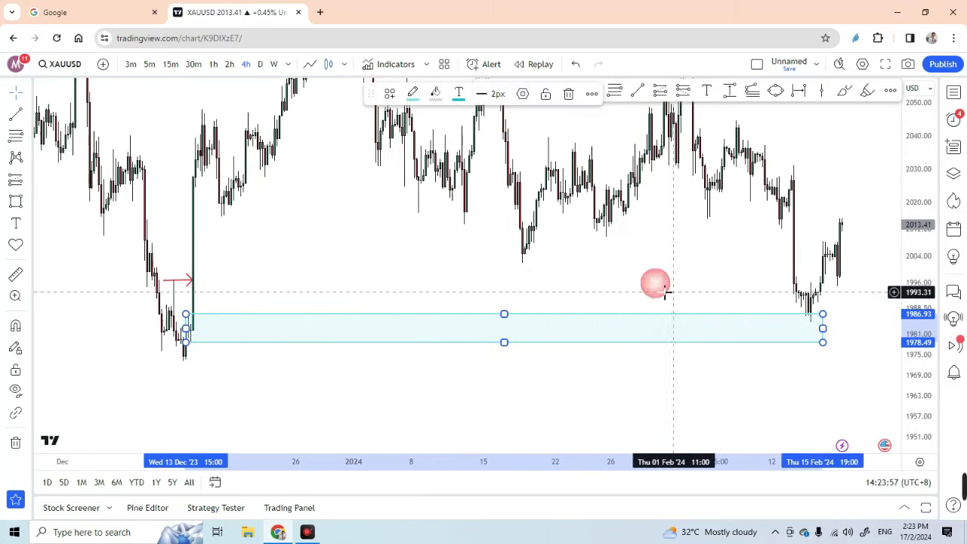
# Draw a horizontal trend line at about 2017 from the mid-December pullback low to the mid-January lows.
pyautogui.moveTo(654, 282); pyautogui.dragTo(700, 320)
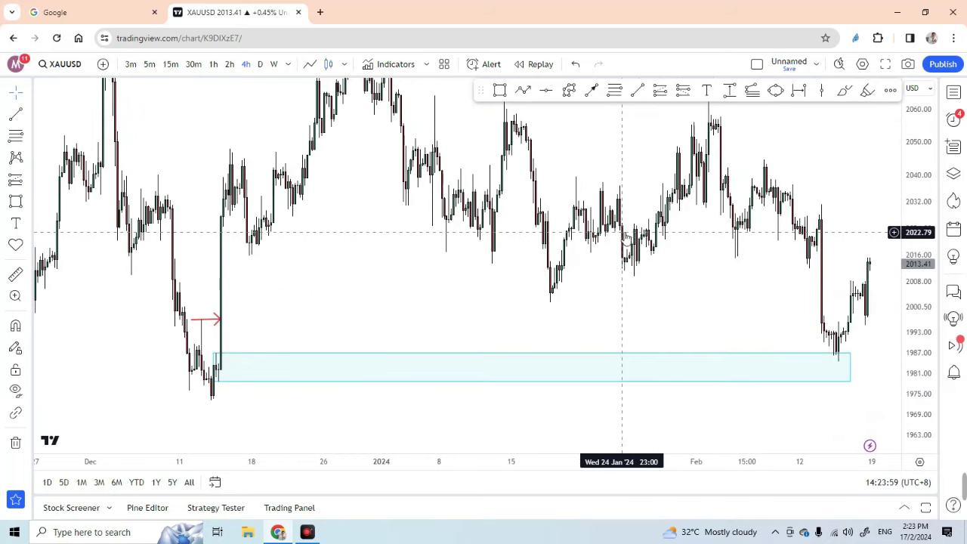
pyautogui.click(639, 93)
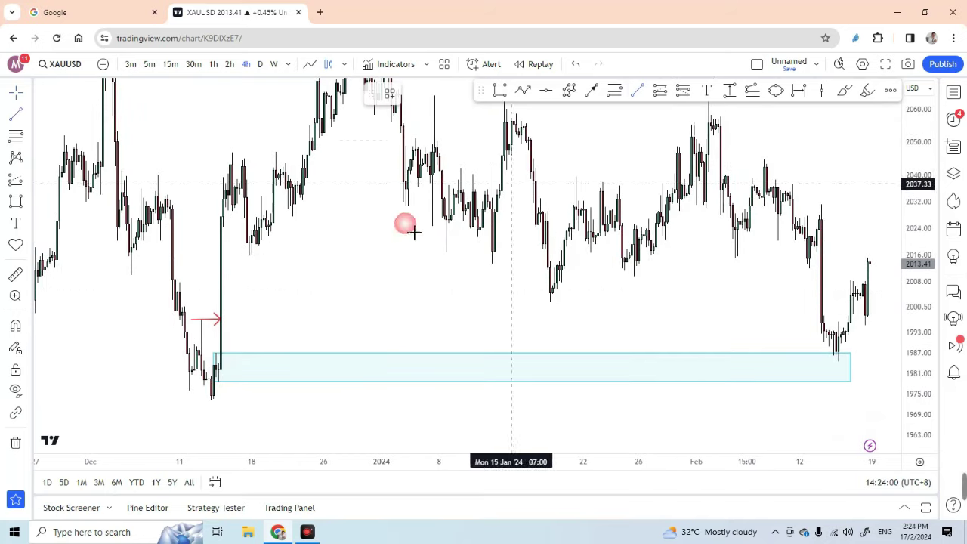
pyautogui.click(242, 260)
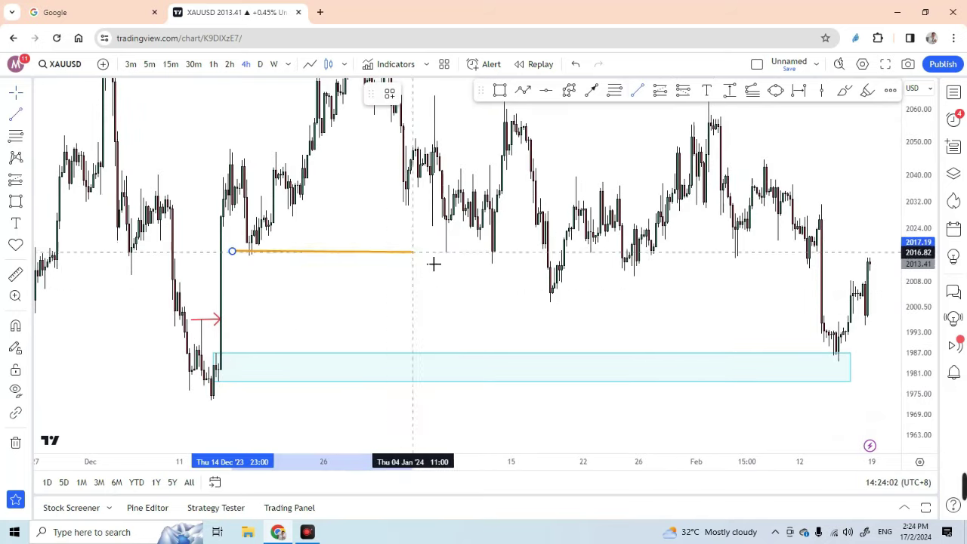
pyautogui.click(504, 250)
# Draw a trend line at about 2014 under the lows from 22 January to 13 February and level it.
pyautogui.moveTo(456, 289); pyautogui.dragTo(230, 293)
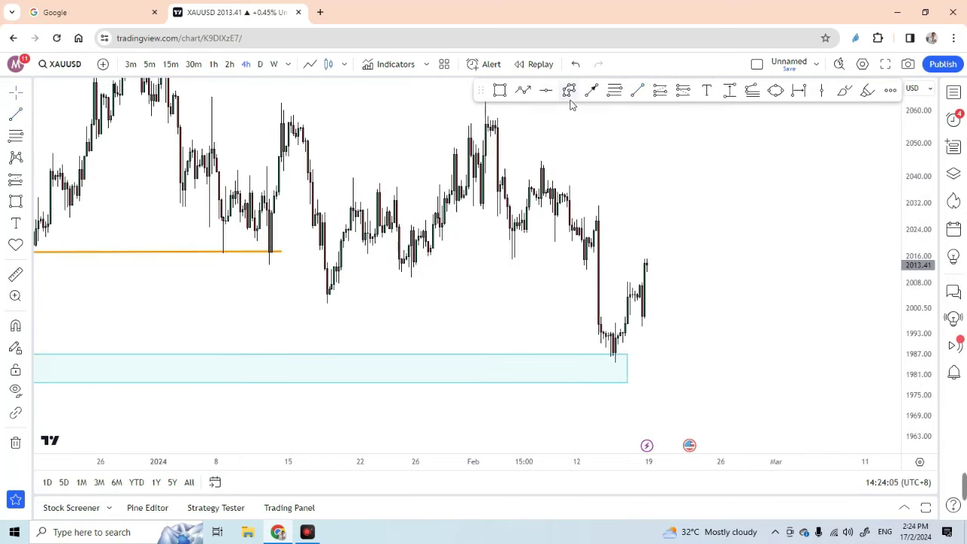
pyautogui.click(637, 92)
pyautogui.click(370, 262)
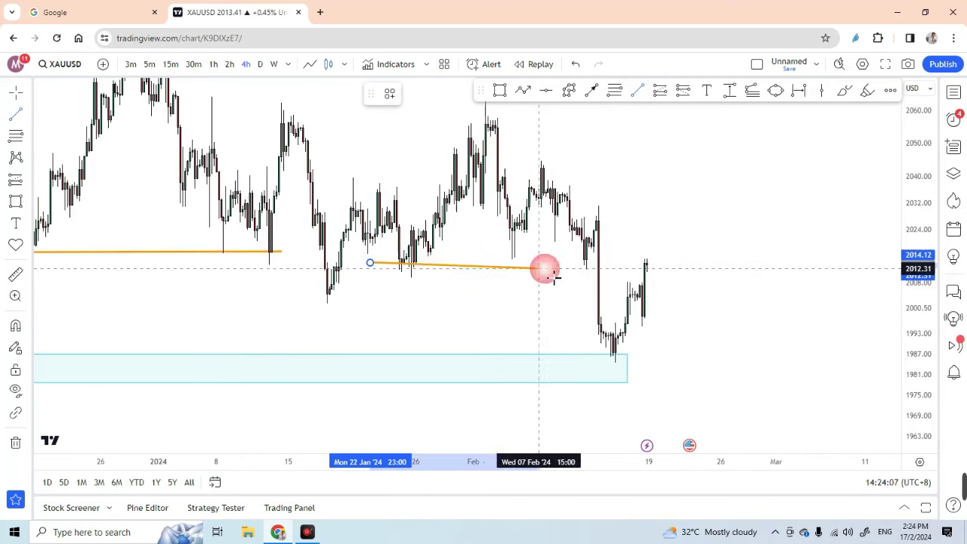
pyautogui.click(592, 266)
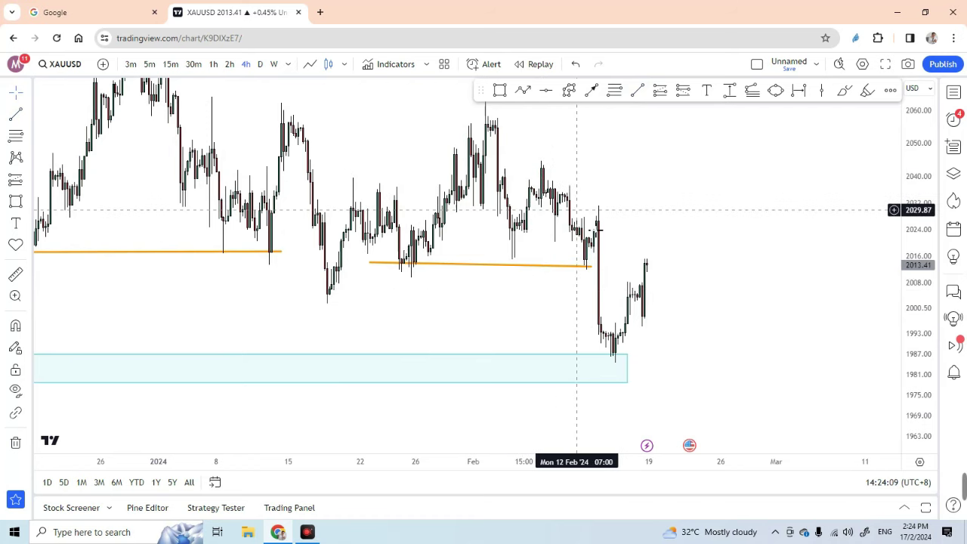
pyautogui.click(591, 268)
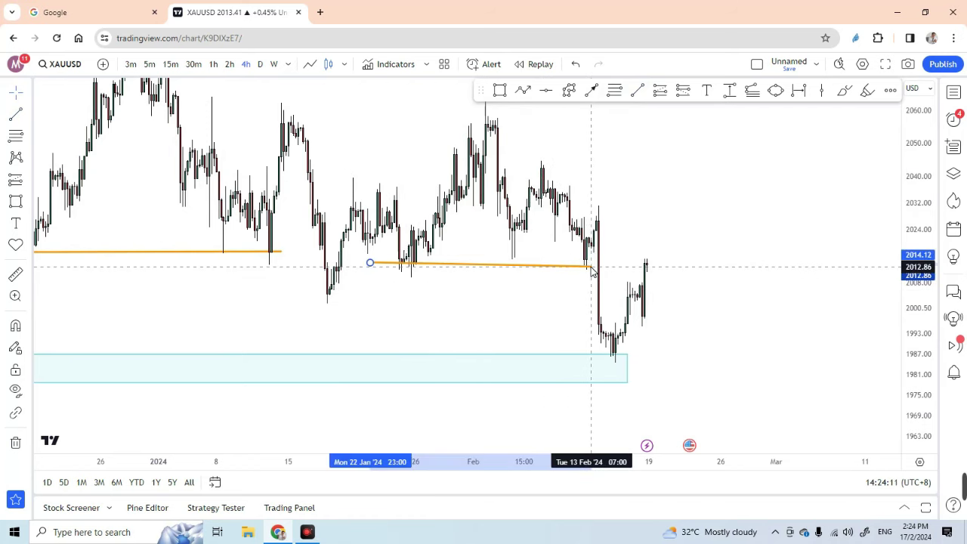
# Measure the price height of the extended rectangle from its upper to its lower edge with a price range.
pyautogui.moveTo(556, 287); pyautogui.dragTo(504, 295)
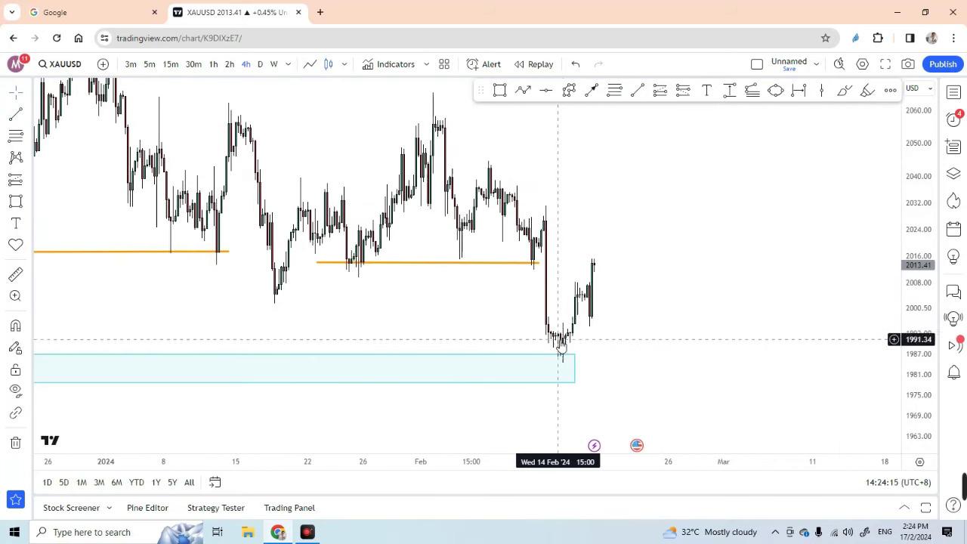
pyautogui.moveTo(618, 368); pyautogui.dragTo(620, 355)
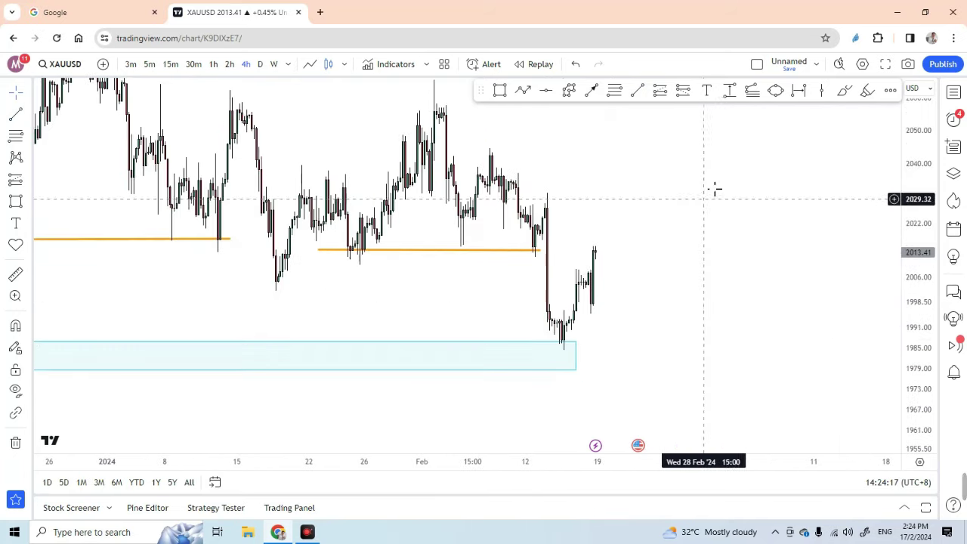
pyautogui.keyDown('shift'); pyautogui.click(412, 342); pyautogui.keyUp('shift')
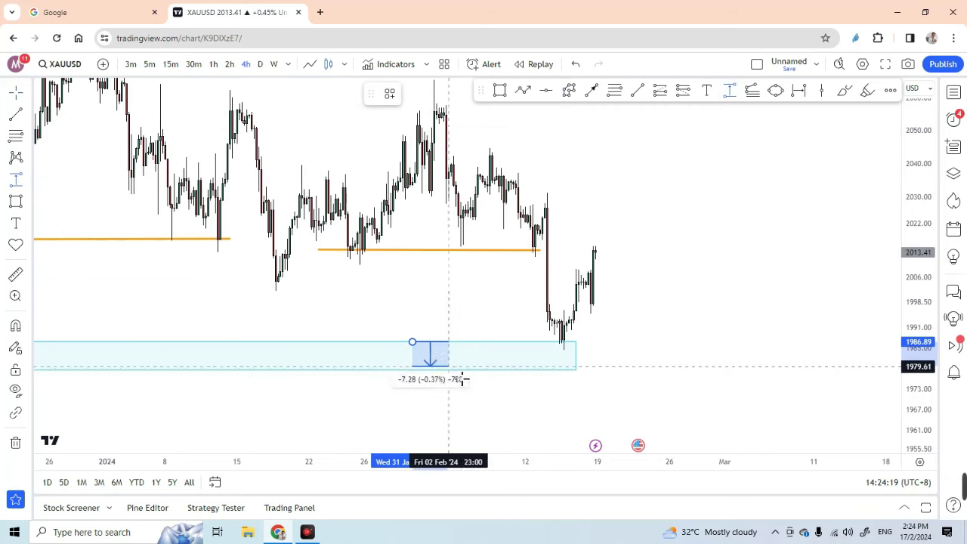
pyautogui.click(459, 370)
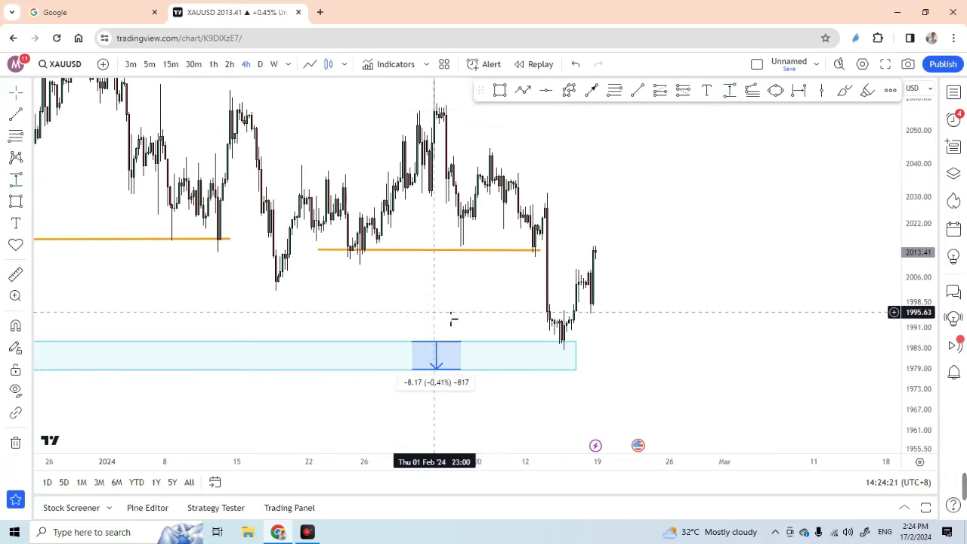
# Switch the chart to the 30-minute timeframe and stretch the price scale around the mid-February lows.
pyautogui.moveTo(451, 319); pyautogui.dragTo(499, 299)
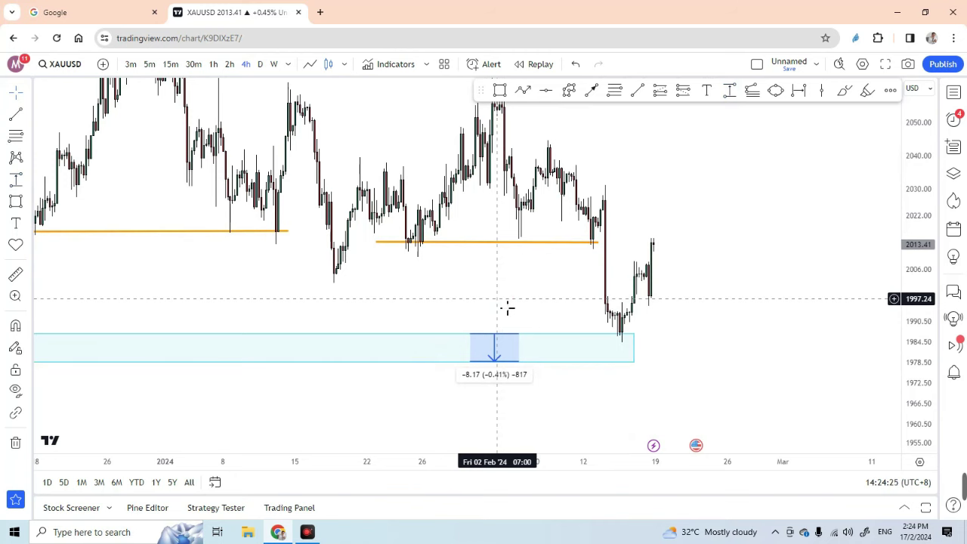
pyautogui.scroll(-2, 508, 307)
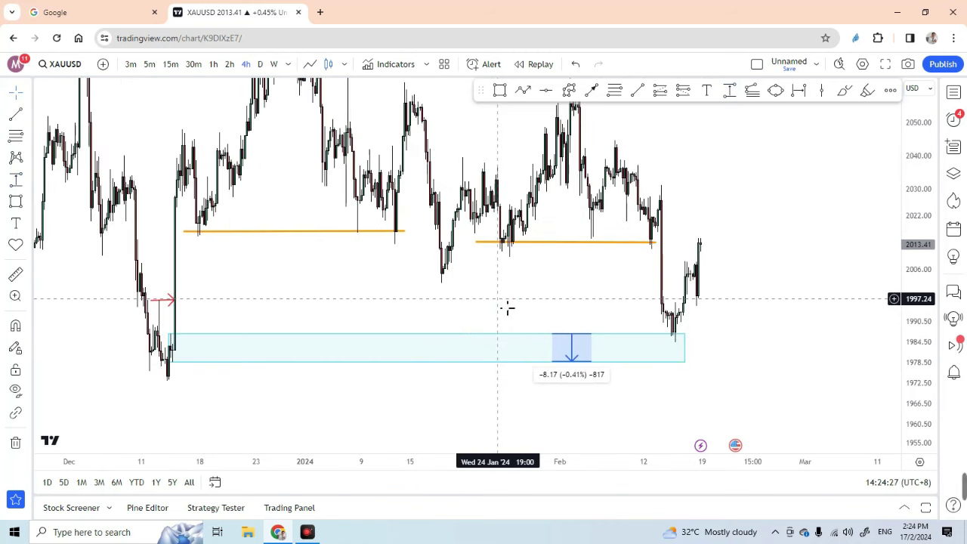
pyautogui.scroll(3, 507, 308)
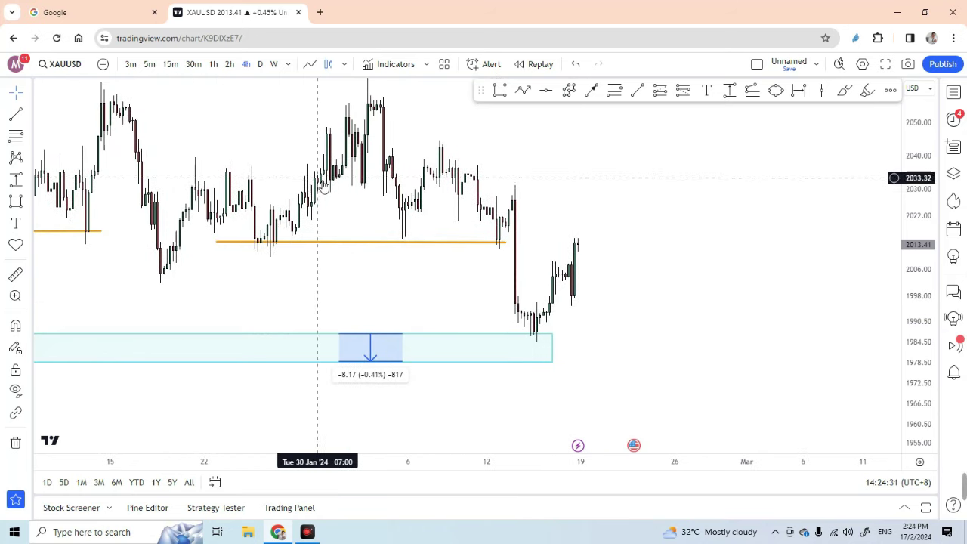
pyautogui.click(194, 65)
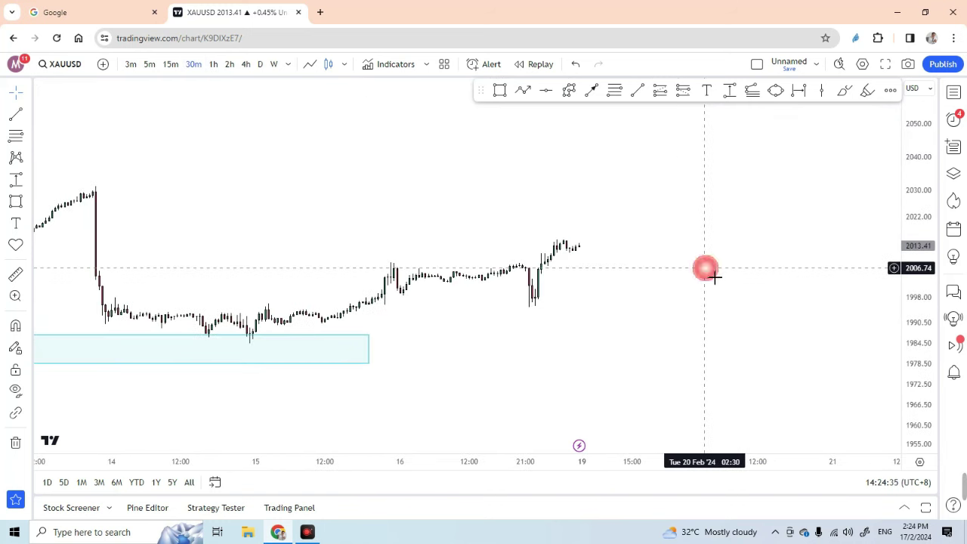
pyautogui.moveTo(918, 395); pyautogui.dragTo(894, 141)
pyautogui.moveTo(727, 332); pyautogui.dragTo(796, 189)
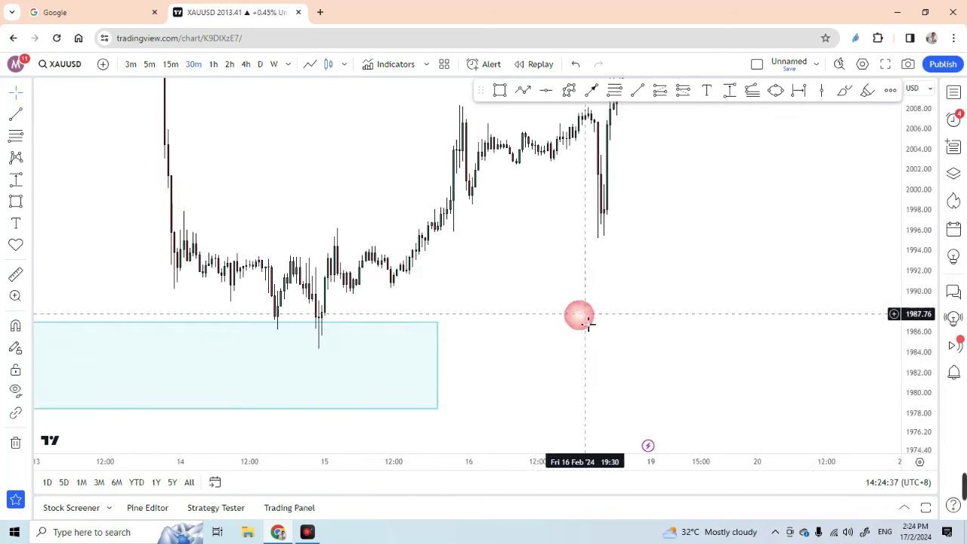
# Draw a rectangle from about 1984 to 1987.5 around the 15 February low and delete the older wide rectangle.
pyautogui.moveTo(618, 322); pyautogui.dragTo(684, 332)
pyautogui.moveTo(905, 356); pyautogui.dragTo(901, 278)
pyautogui.moveTo(563, 317); pyautogui.dragTo(630, 302)
pyautogui.scroll(2, 630, 302)
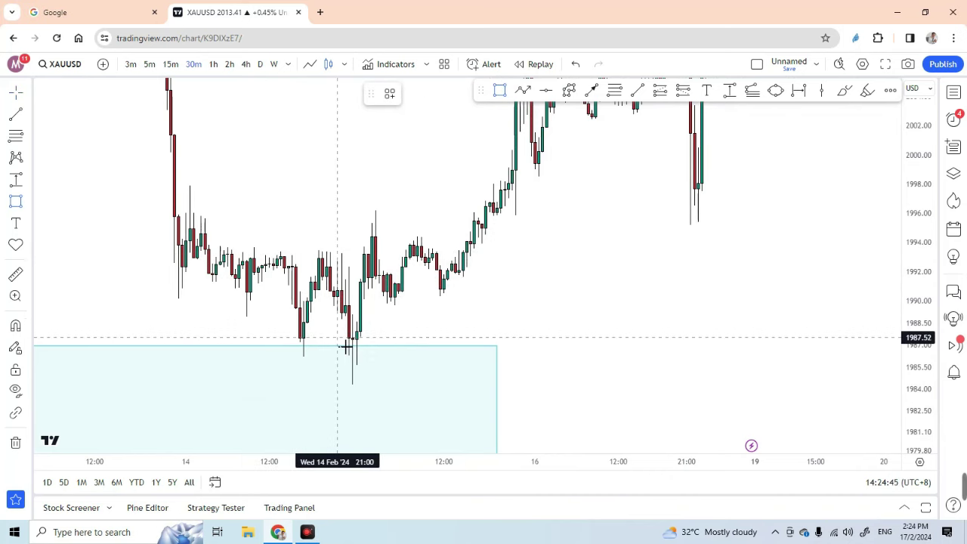
pyautogui.moveTo(337, 339)
pyautogui.mouseDown()
pyautogui.moveTo(599, 355)
pyautogui.moveTo(656, 387)
pyautogui.mouseUp()
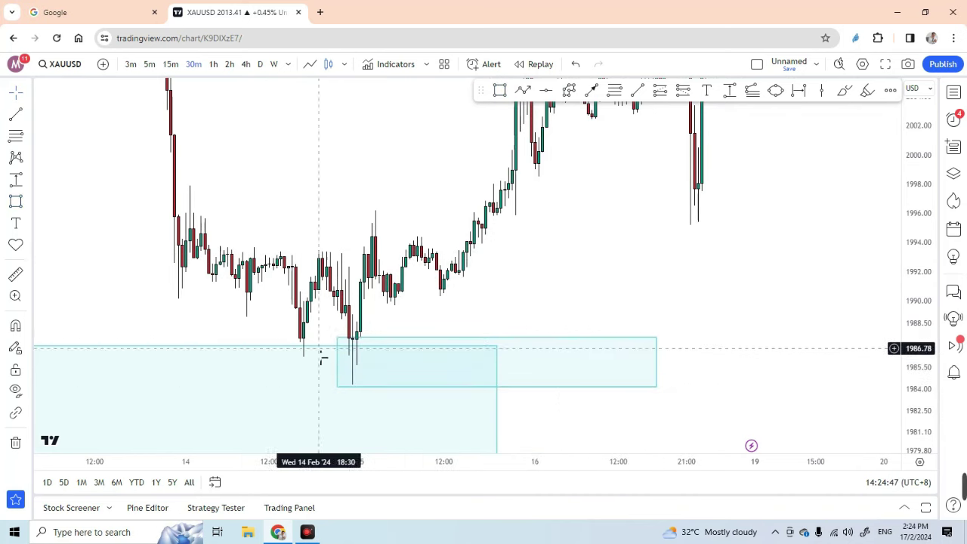
pyautogui.click(318, 350)
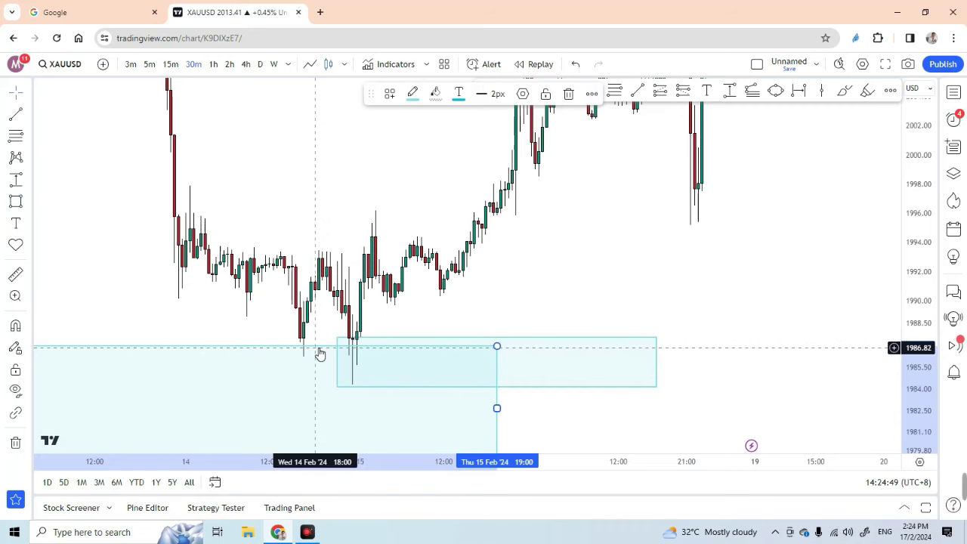
pyautogui.press('Delete')
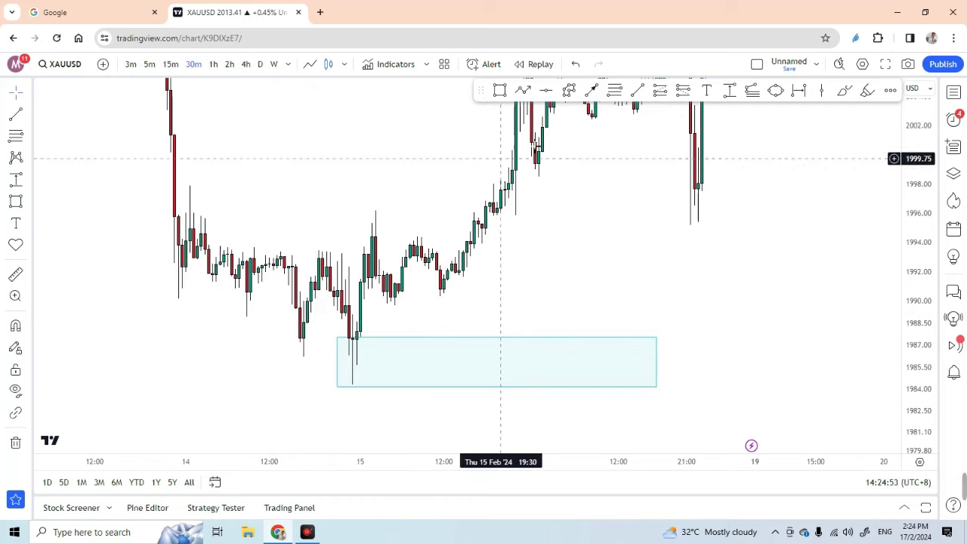
# Draw a horizontal arrow at about 1993 from the 14 February swing high to the early 15 February breakout candle.
pyautogui.click(592, 89)
pyautogui.moveTo(311, 256); pyautogui.dragTo(373, 257)
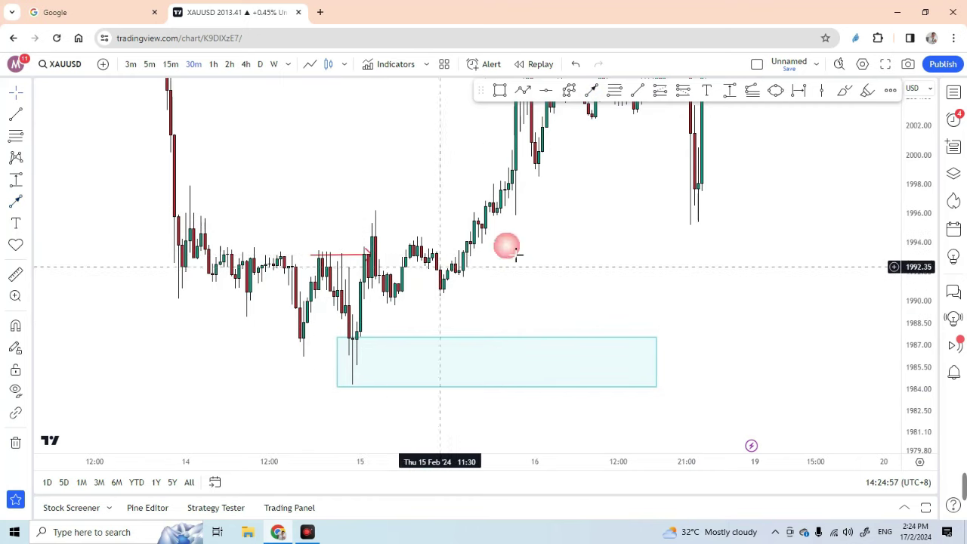
pyautogui.moveTo(532, 312)
pyautogui.mouseDown()
pyautogui.moveTo(474, 311)
pyautogui.moveTo(416, 372)
pyautogui.mouseUp()
# Extend the rectangle at the 15 February low to about 20 February.
pyautogui.click(362, 312)
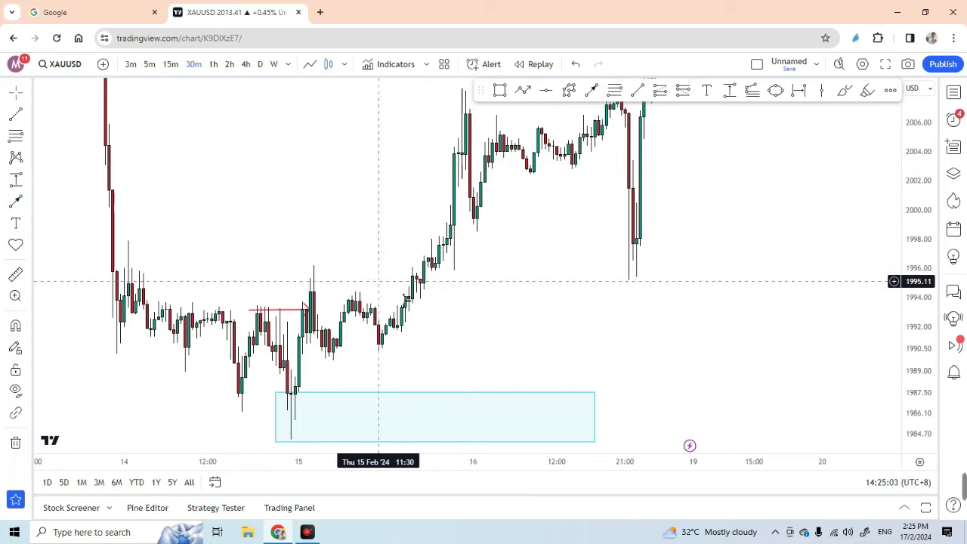
pyautogui.moveTo(667, 352)
pyautogui.mouseDown()
pyautogui.moveTo(488, 371)
pyautogui.moveTo(736, 374)
pyautogui.mouseUp()
pyautogui.moveTo(540, 315); pyautogui.dragTo(572, 355)
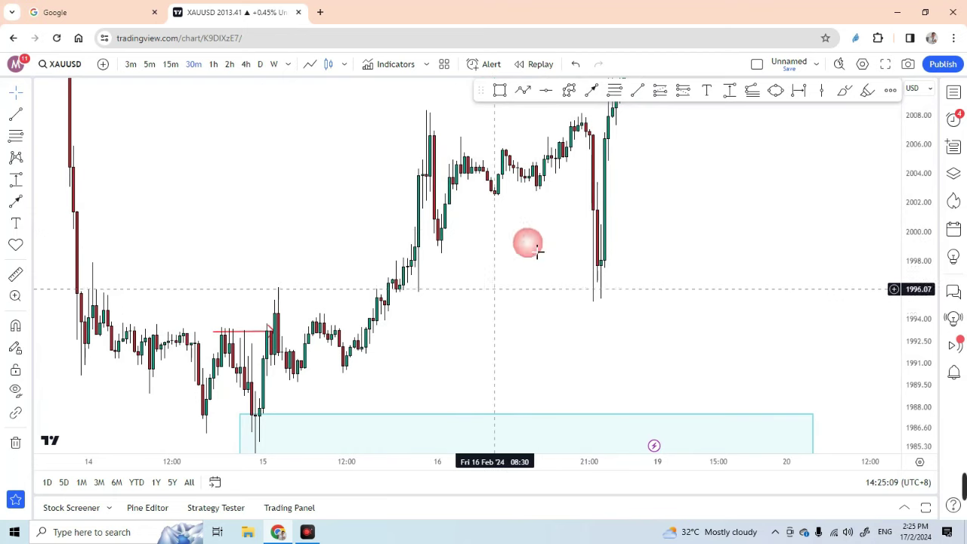
# Delete the red horizontal arrow at about 1993 near the early 15 February breakout candle.
pyautogui.moveTo(687, 292); pyautogui.dragTo(744, 260)
pyautogui.click(307, 299)
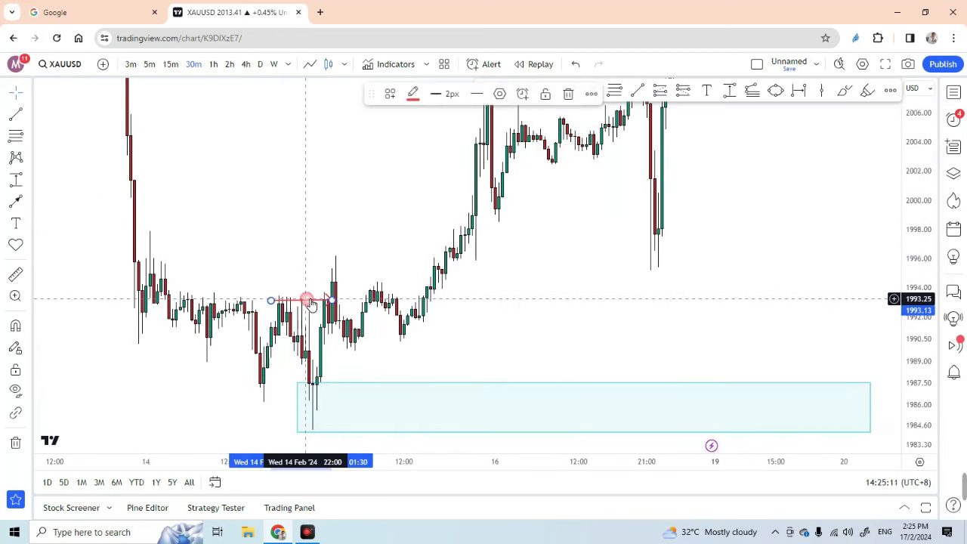
pyautogui.press('Delete')
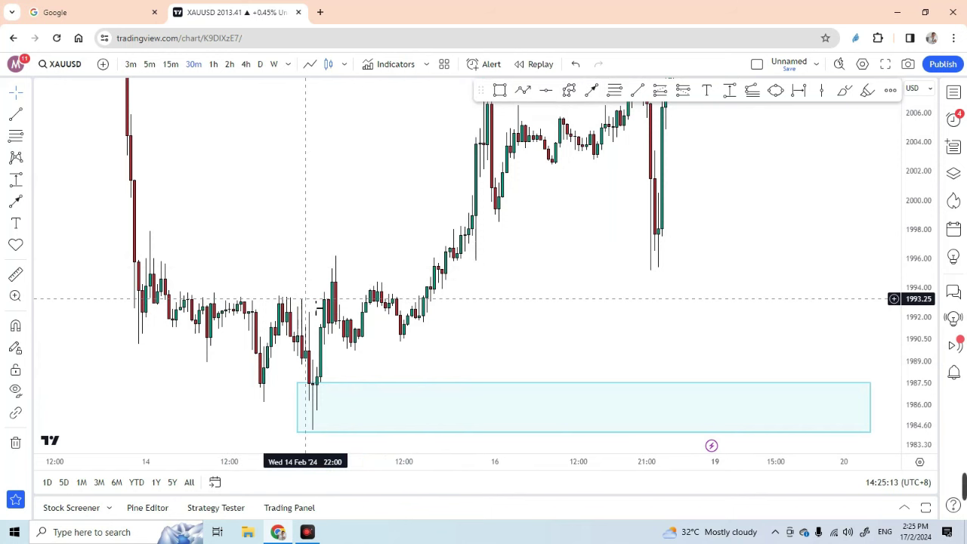
pyautogui.click(619, 294)
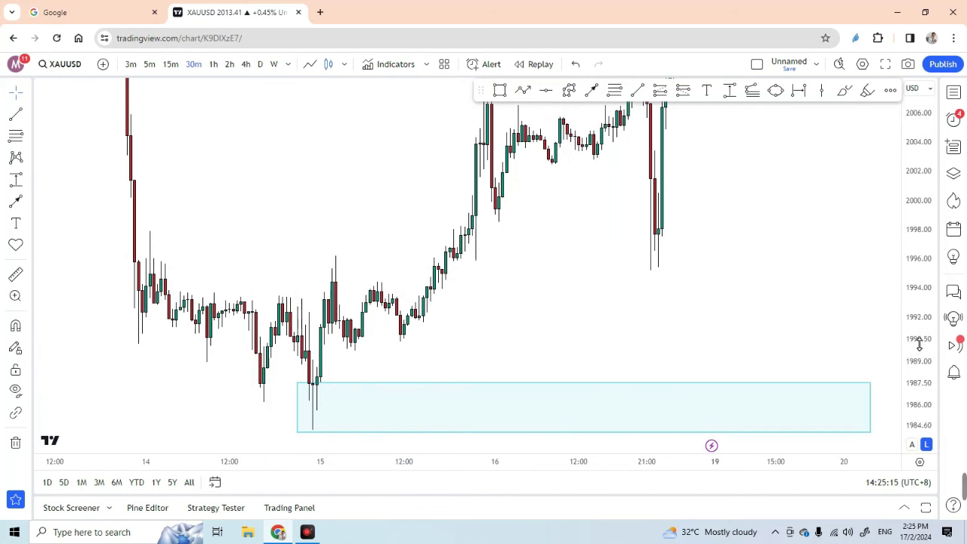
# Draw a horizontal trend line at about 1993.6 from 14 February 03:30 to the evening of 15 February.
pyautogui.moveTo(920, 345); pyautogui.dragTo(920, 257)
pyautogui.scroll(3, 552, 312)
pyautogui.moveTo(552, 313); pyautogui.dragTo(707, 281)
pyautogui.moveTo(652, 313); pyautogui.dragTo(697, 321)
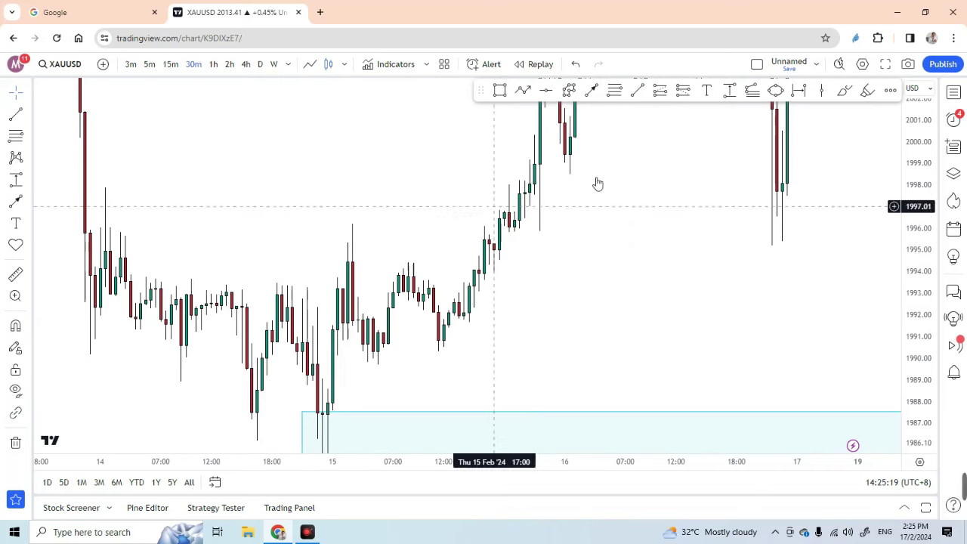
pyautogui.click(637, 91)
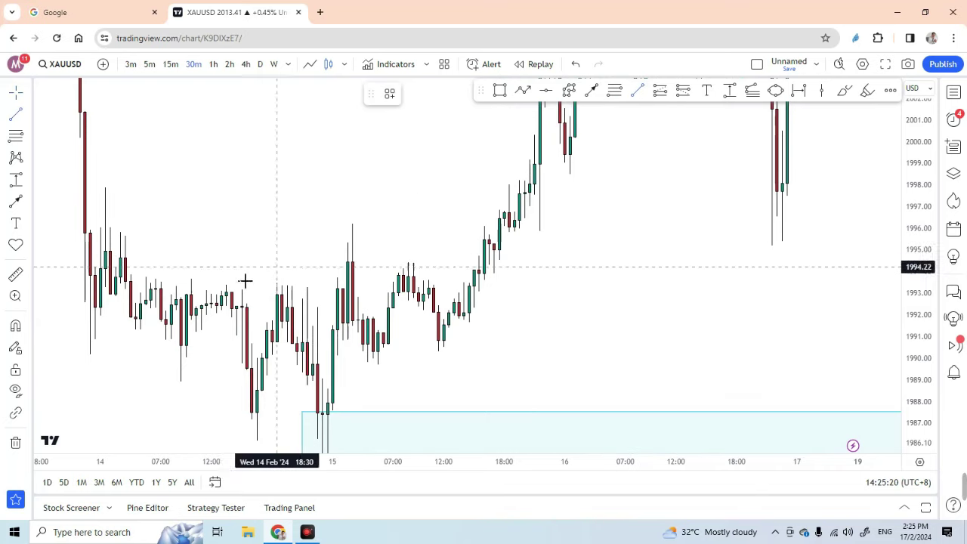
pyautogui.click(136, 281)
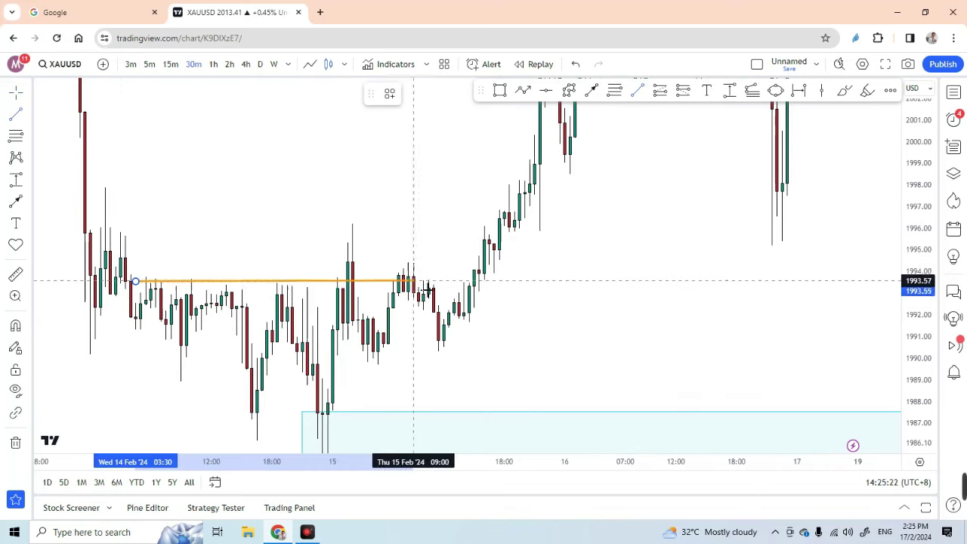
pyautogui.click(506, 286)
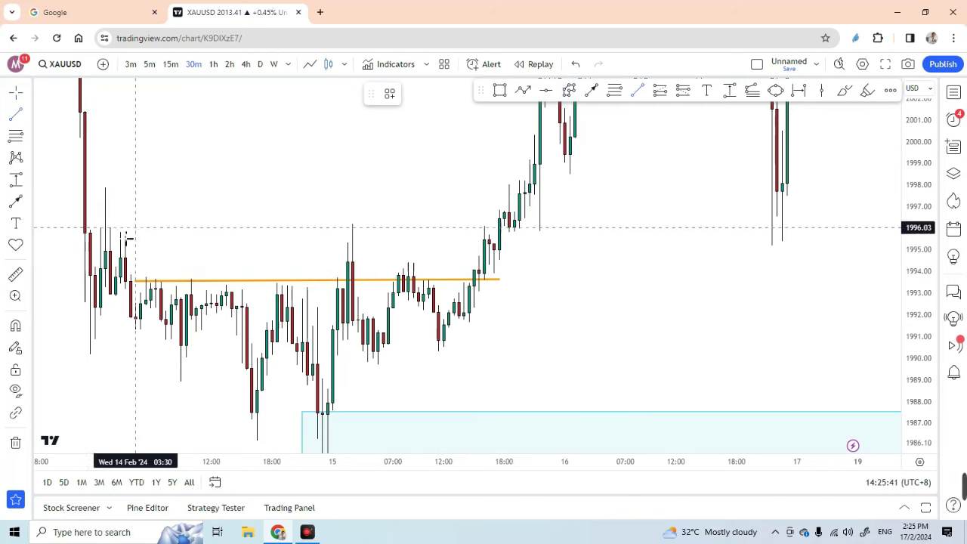
# Draw a second horizontal trend line from the start of 14 February to early 16 February and position it at about 1995.3.
pyautogui.click(90, 238)
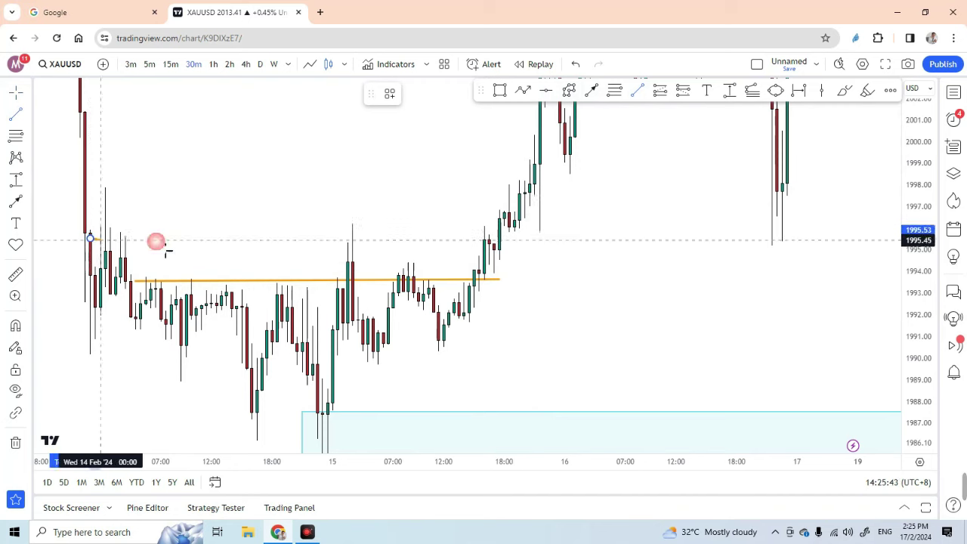
pyautogui.click(601, 238)
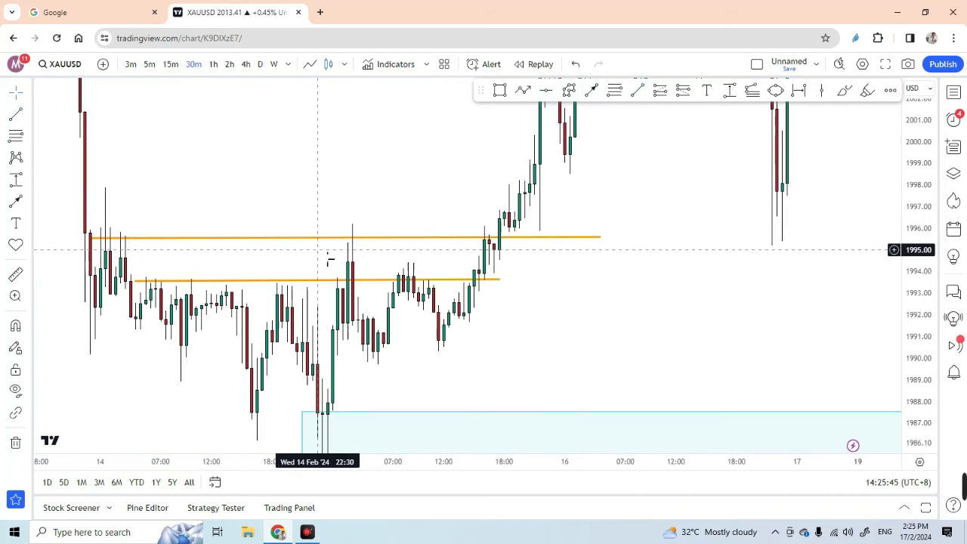
pyautogui.moveTo(322, 249); pyautogui.dragTo(311, 250)
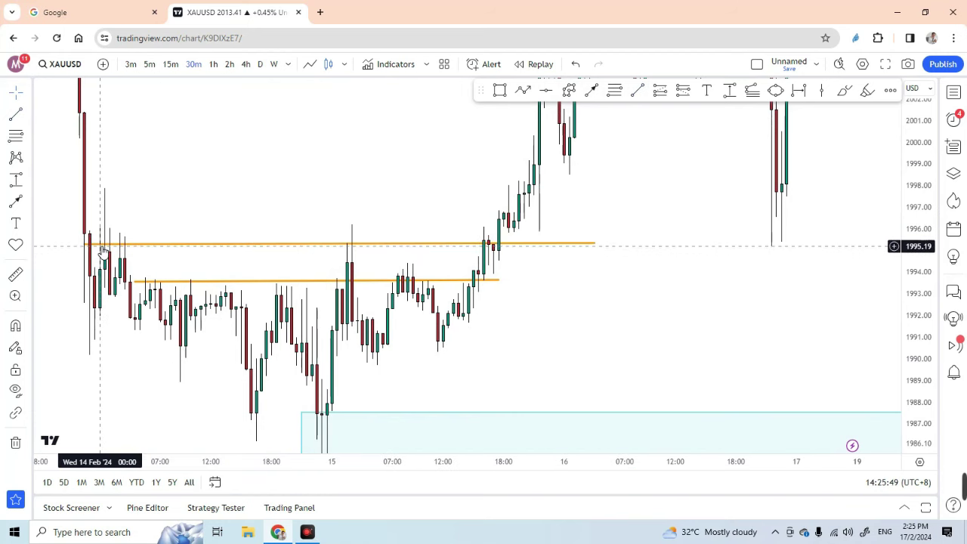
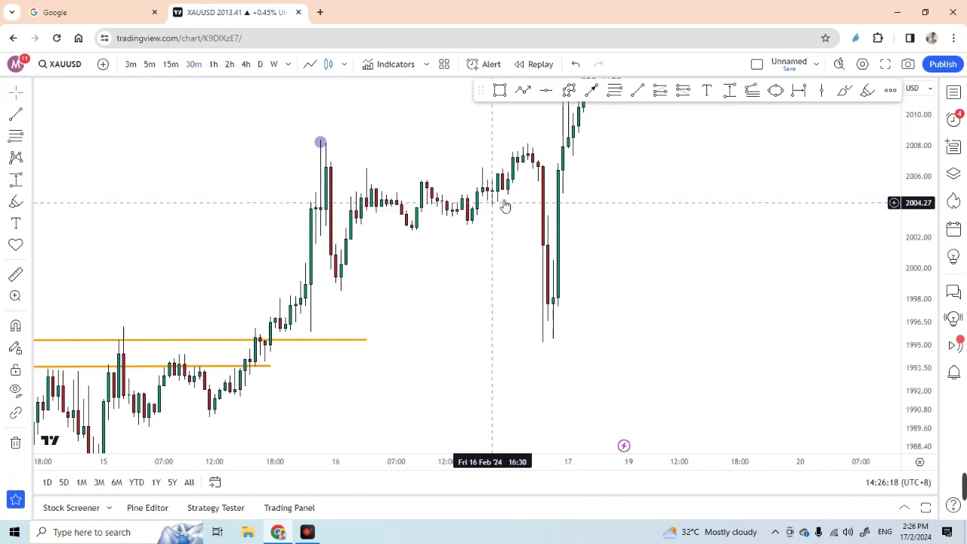
# Draw a rectangle from about 1994 to 1995.8, spanning 15 February 16:00 to 19 February, around the breakout candles.
pyautogui.moveTo(497, 277); pyautogui.dragTo(507, 199)
pyautogui.click(505, 90)
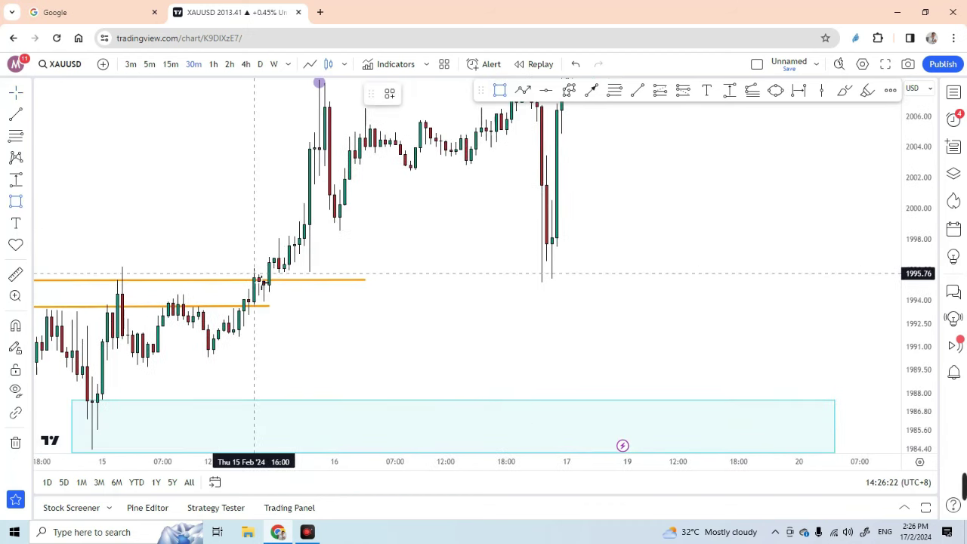
pyautogui.moveTo(254, 276)
pyautogui.mouseDown()
pyautogui.moveTo(345, 298)
pyautogui.moveTo(365, 290)
pyautogui.moveTo(627, 290)
pyautogui.mouseUp()
pyautogui.click(505, 333)
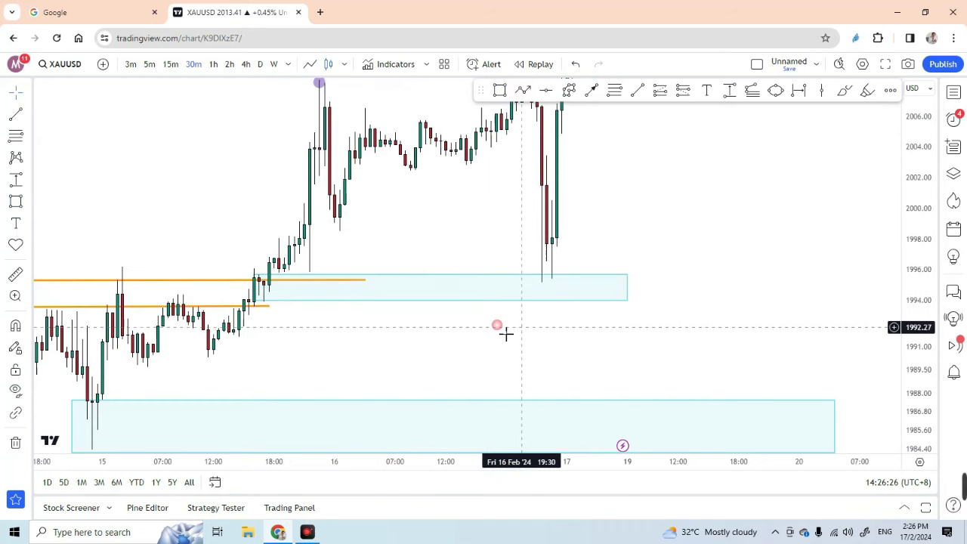
# Examine the 16 February price drop and rebound against the upper rectangle and the breakout lines.
pyautogui.moveTo(525, 307); pyautogui.dragTo(467, 316)
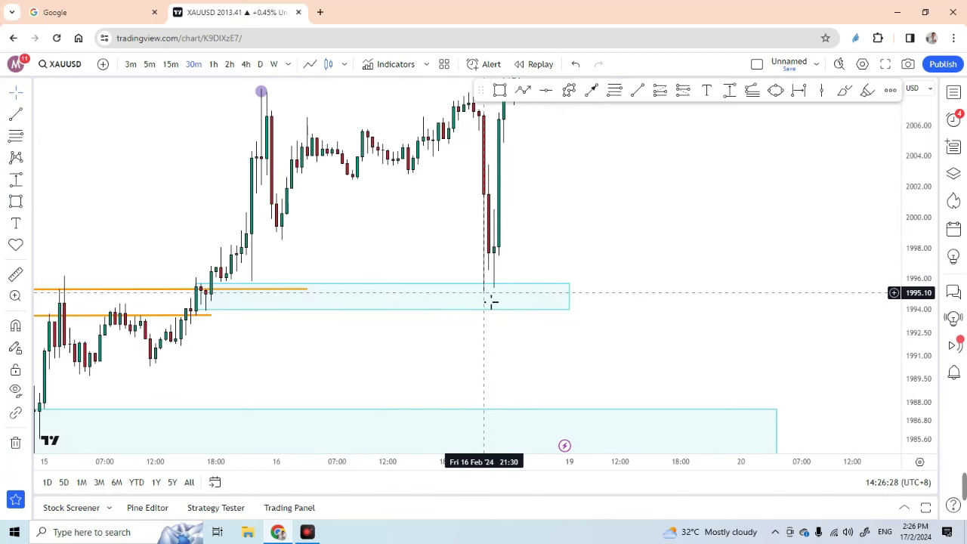
pyautogui.moveTo(565, 228); pyautogui.dragTo(537, 263)
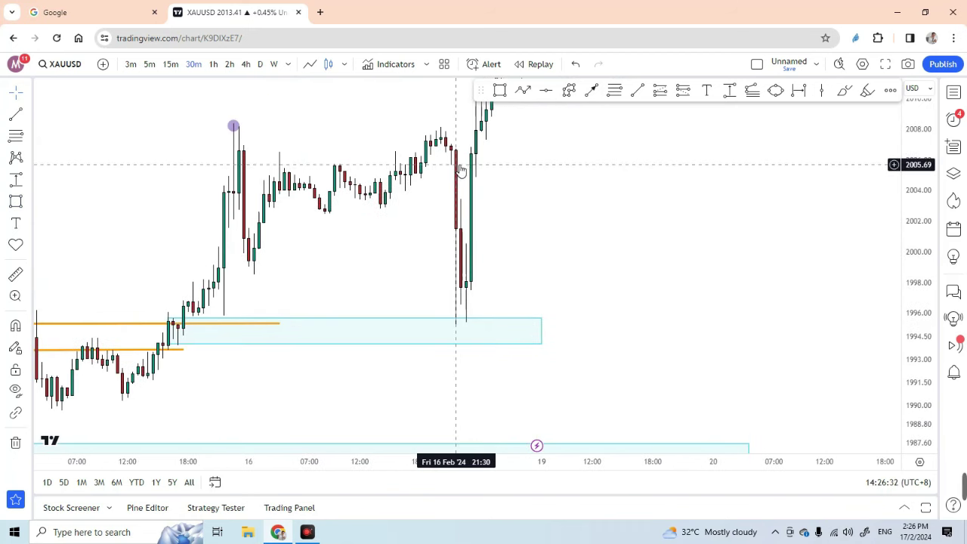
pyautogui.click(460, 323)
pyautogui.moveTo(500, 290); pyautogui.dragTo(473, 313)
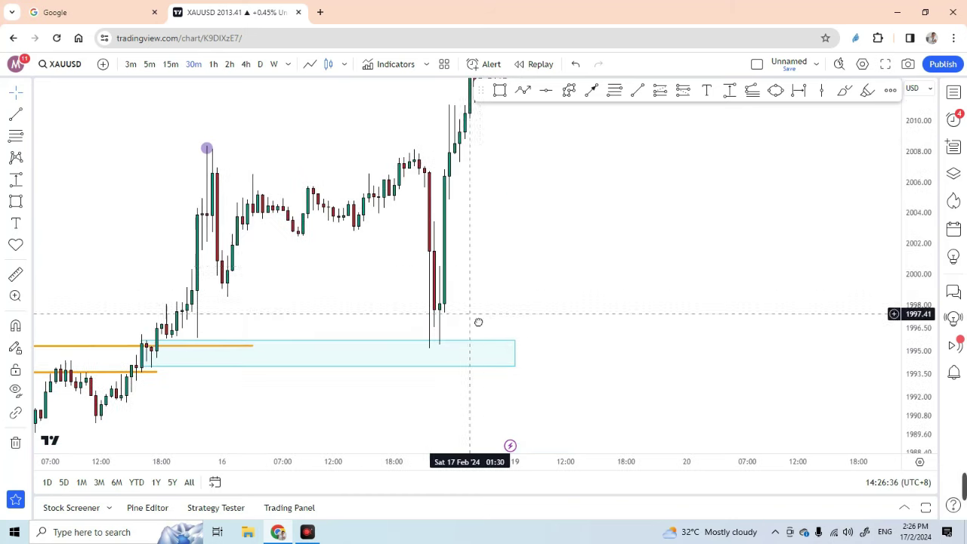
pyautogui.moveTo(495, 245); pyautogui.dragTo(547, 218)
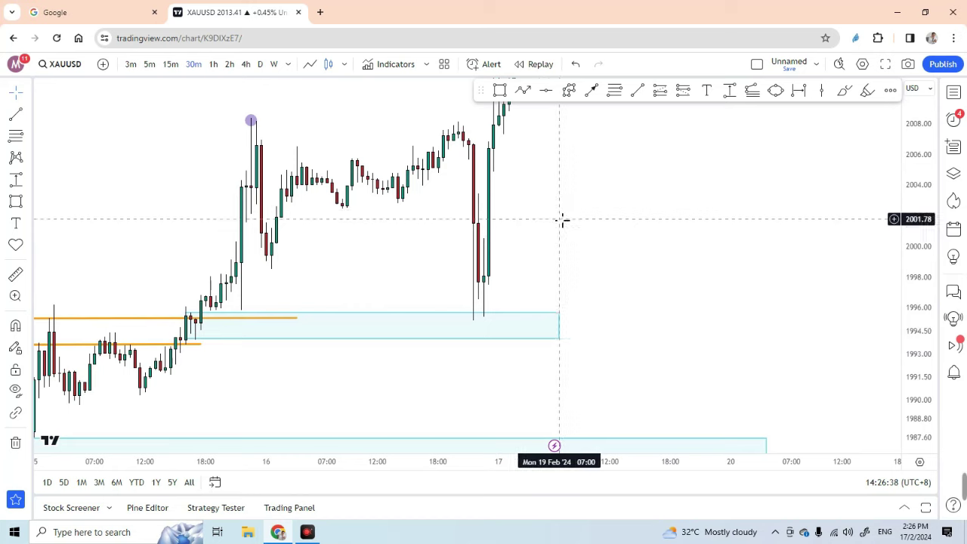
pyautogui.moveTo(612, 224); pyautogui.dragTo(656, 160)
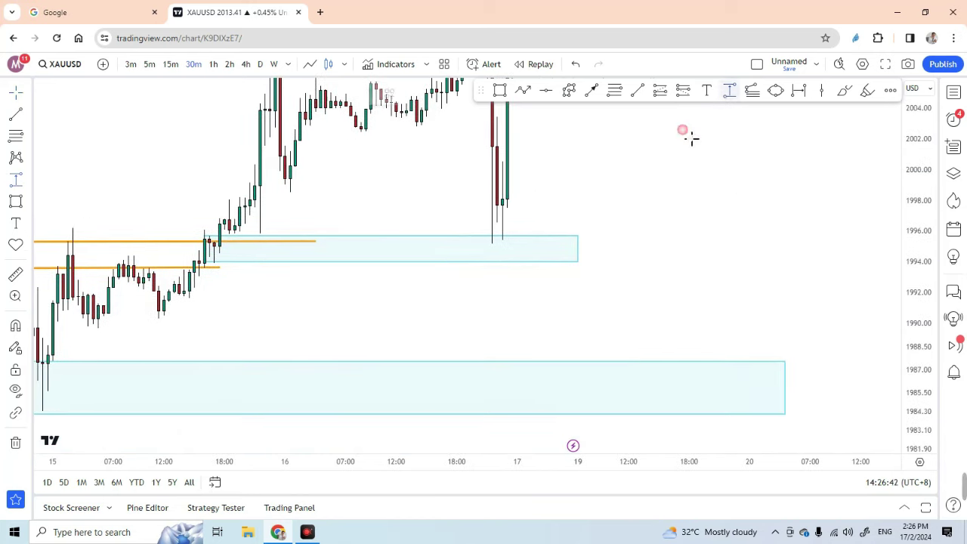
pyautogui.moveTo(463, 235); pyautogui.dragTo(509, 264)
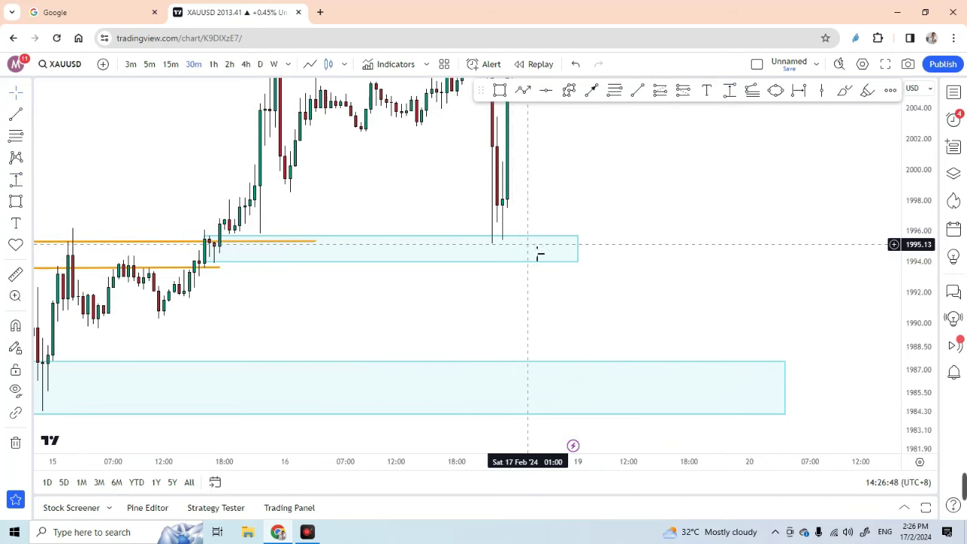
pyautogui.moveTo(649, 237); pyautogui.dragTo(660, 242)
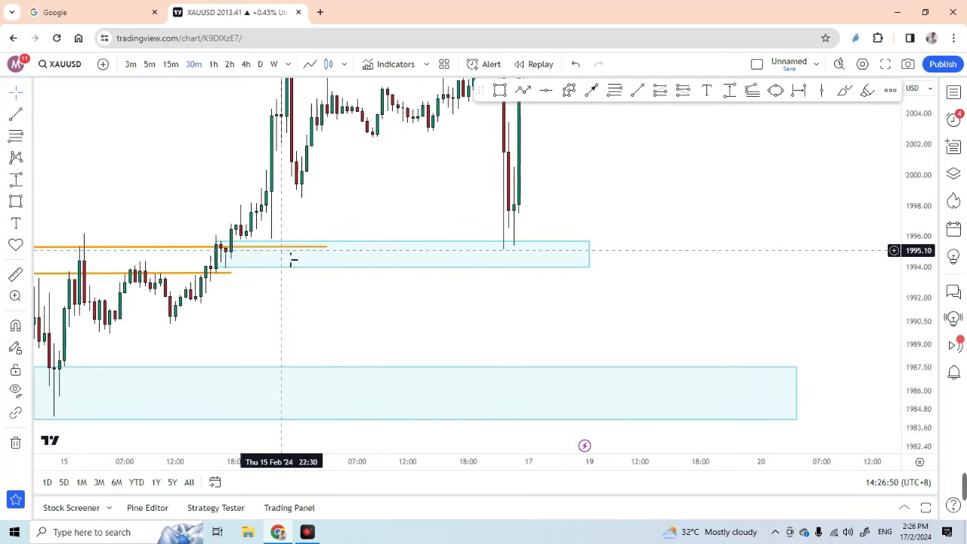
pyautogui.scroll(-4, 368, 259)
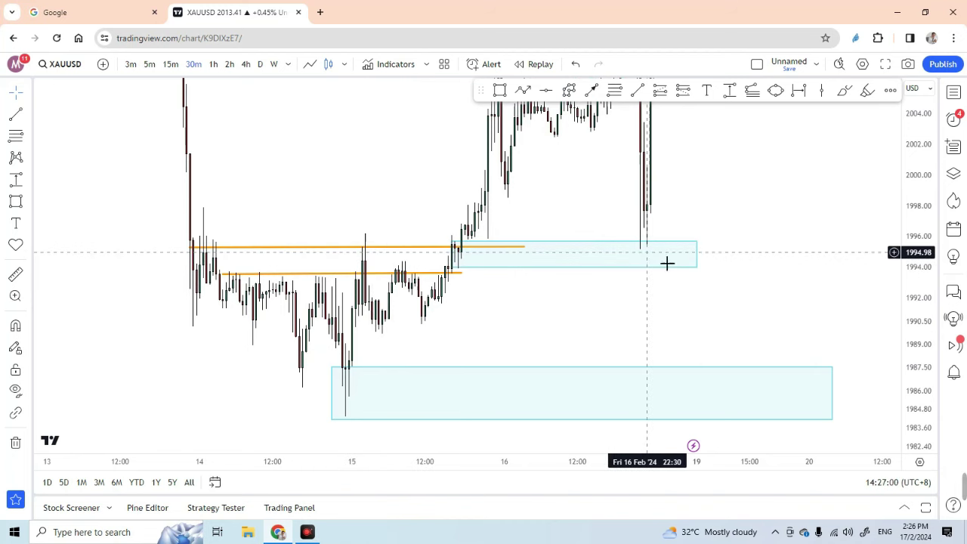
pyautogui.moveTo(770, 256); pyautogui.dragTo(749, 277)
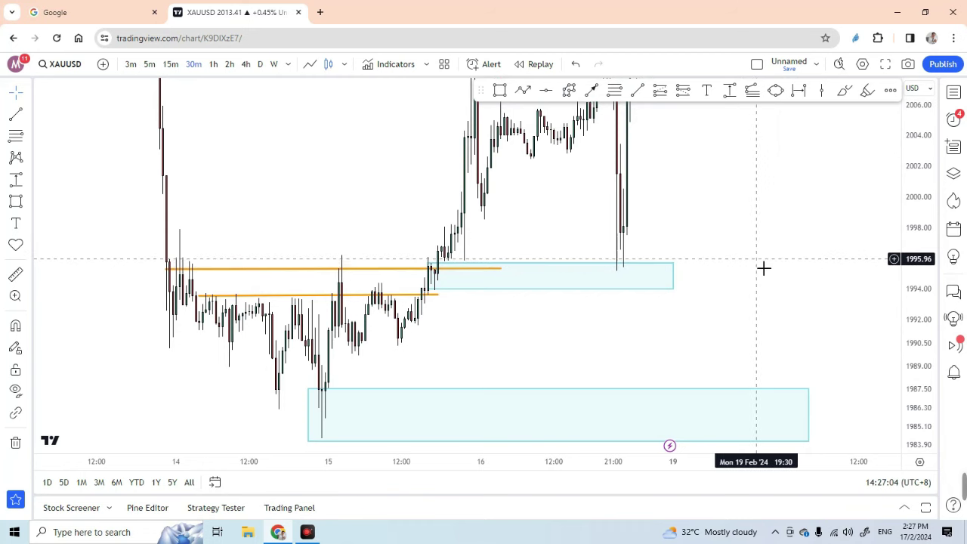
pyautogui.click(652, 263)
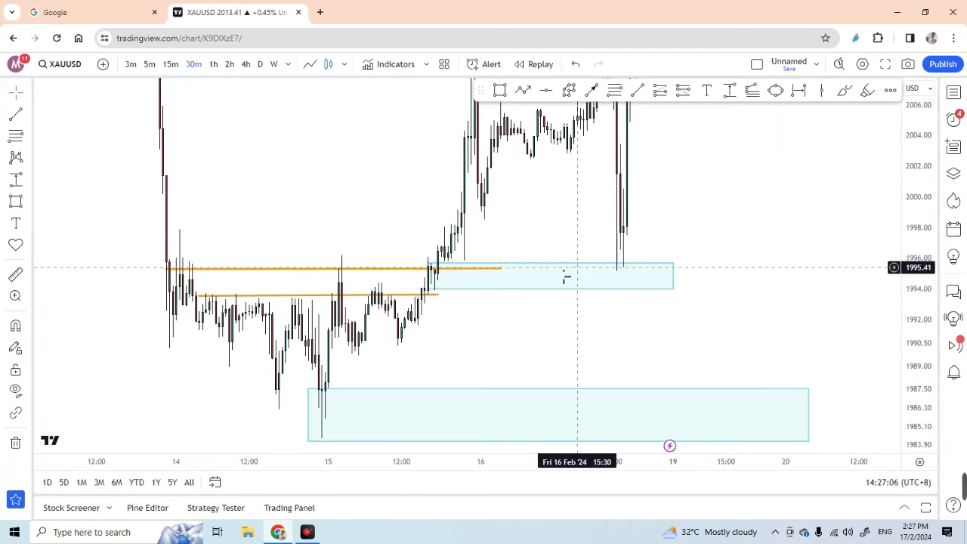
# Extend the start of the upper trend line at about 1995.3 back to the afternoon of 13 February.
pyautogui.click(461, 284)
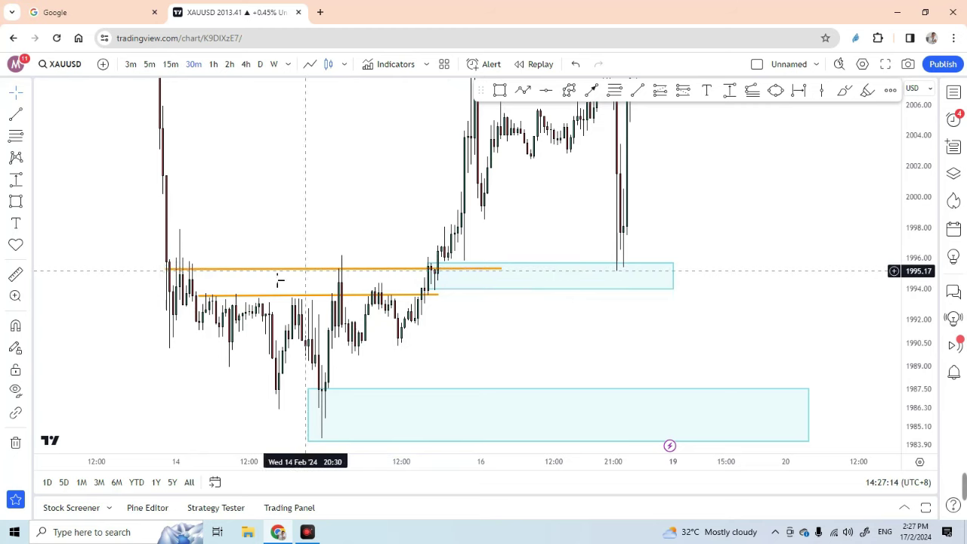
pyautogui.moveTo(167, 270); pyautogui.dragTo(123, 270)
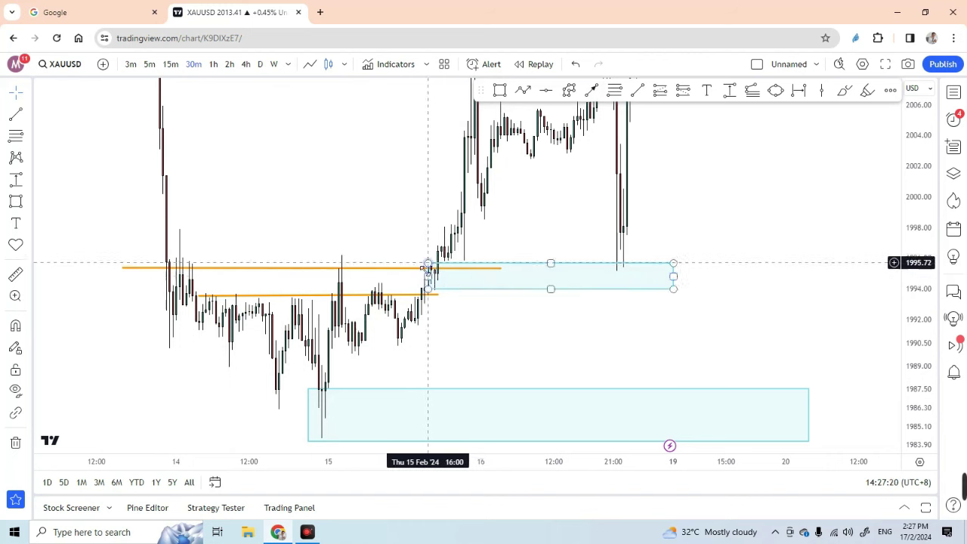
pyautogui.moveTo(555, 321); pyautogui.dragTo(532, 329)
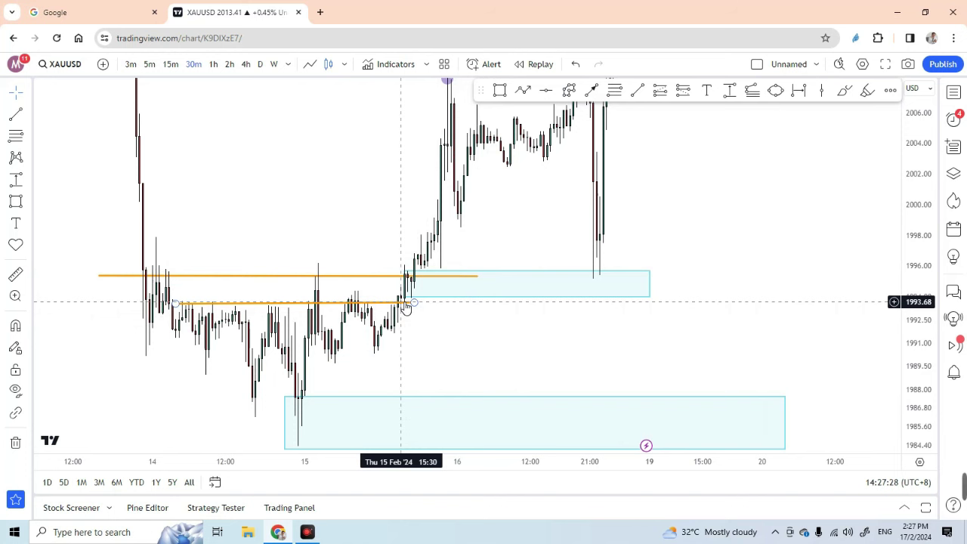
# Delete the older horizontal line at about 2014 beside the 13 February lows.
pyautogui.moveTo(733, 281); pyautogui.dragTo(675, 351)
pyautogui.doubleClick(923, 179)
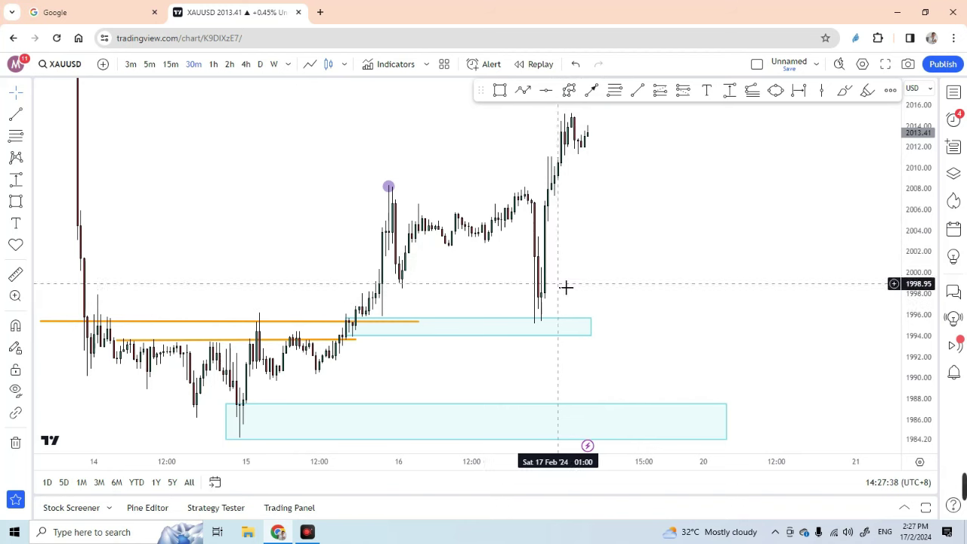
pyautogui.scroll(-2, 609, 215)
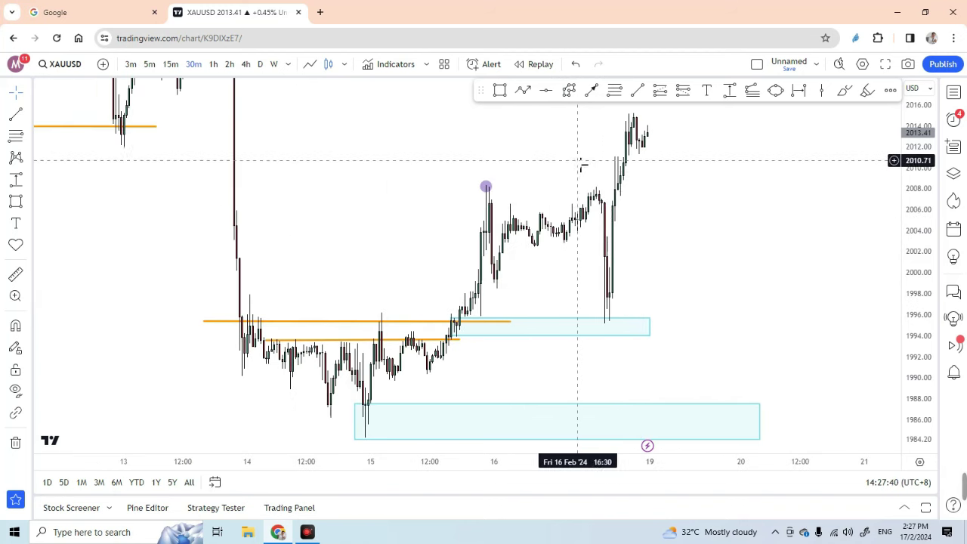
pyautogui.click(149, 128)
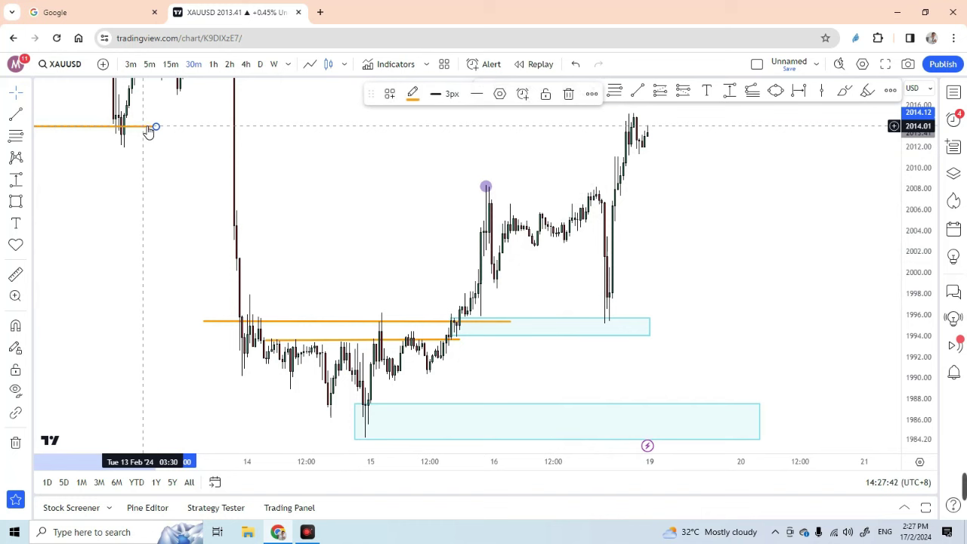
pyautogui.press('Delete')
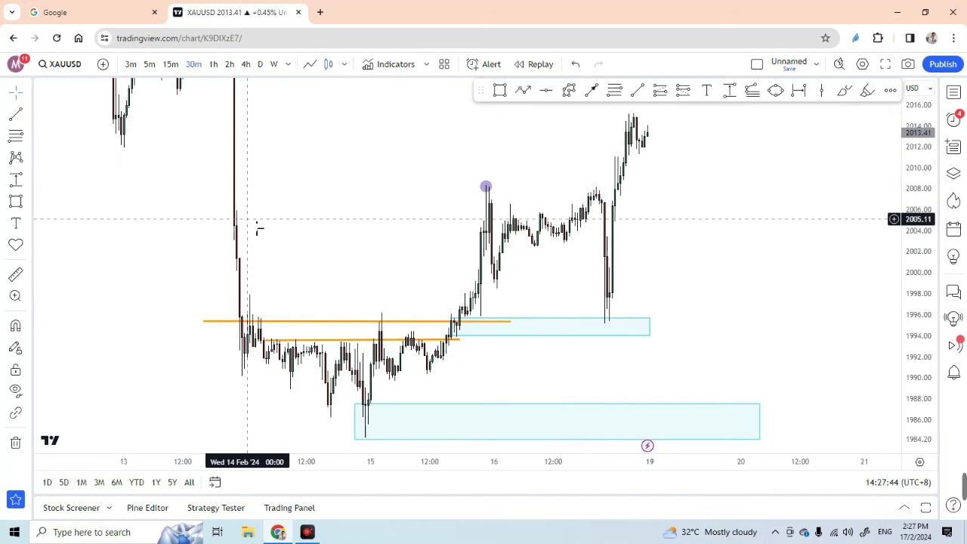
# Draw a horizontal trend line at about 2007.4 from 15 February 17:30 to 20 February through the recent swing highs.
pyautogui.scroll(1, 597, 214)
pyautogui.scroll(3, 622, 233)
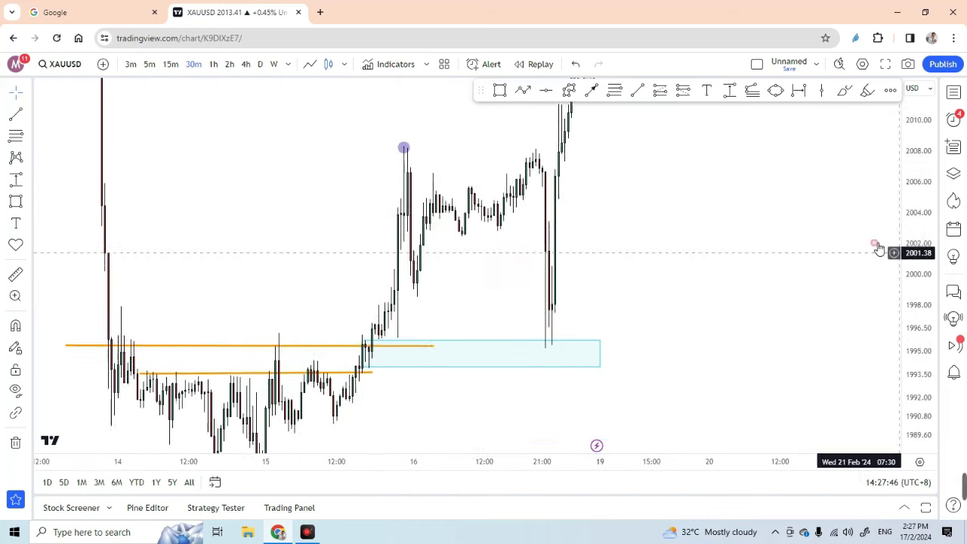
pyautogui.click(637, 91)
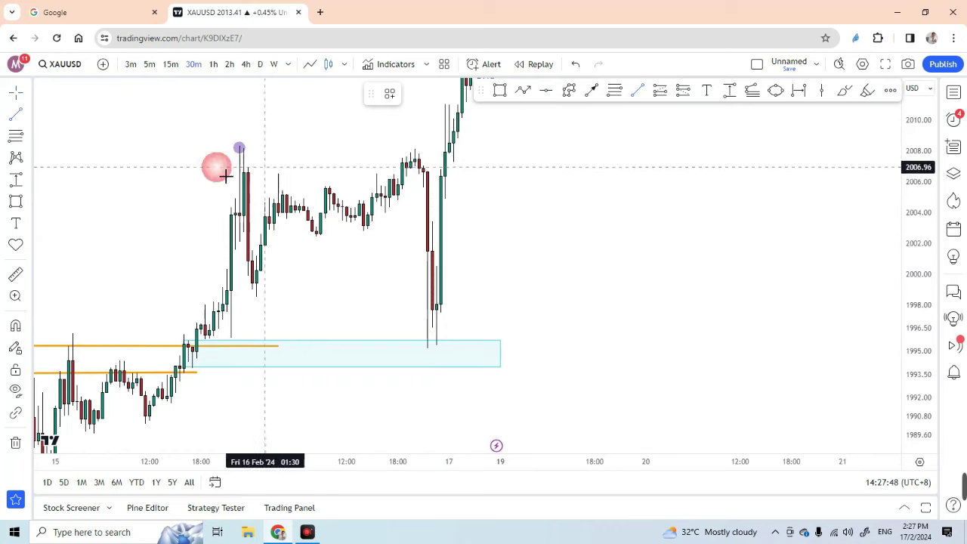
pyautogui.click(196, 161)
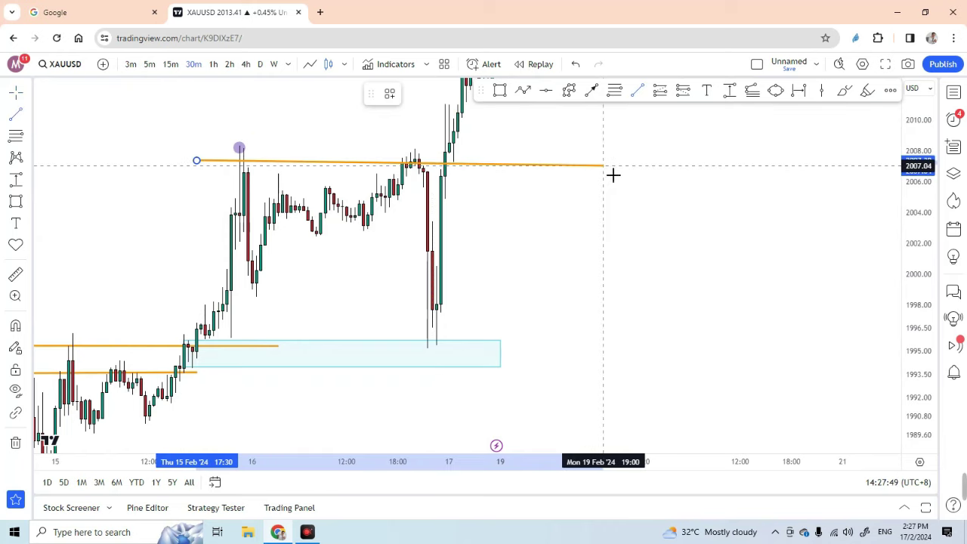
pyautogui.click(698, 161)
# Delete the purple marker at the 15 February swing high near 2008.4.
pyautogui.moveTo(659, 233); pyautogui.dragTo(804, 227)
pyautogui.moveTo(248, 339); pyautogui.dragTo(256, 377)
pyautogui.moveTo(477, 285); pyautogui.dragTo(498, 312)
pyautogui.scroll(-5, 501, 312)
pyautogui.scroll(1, 529, 317)
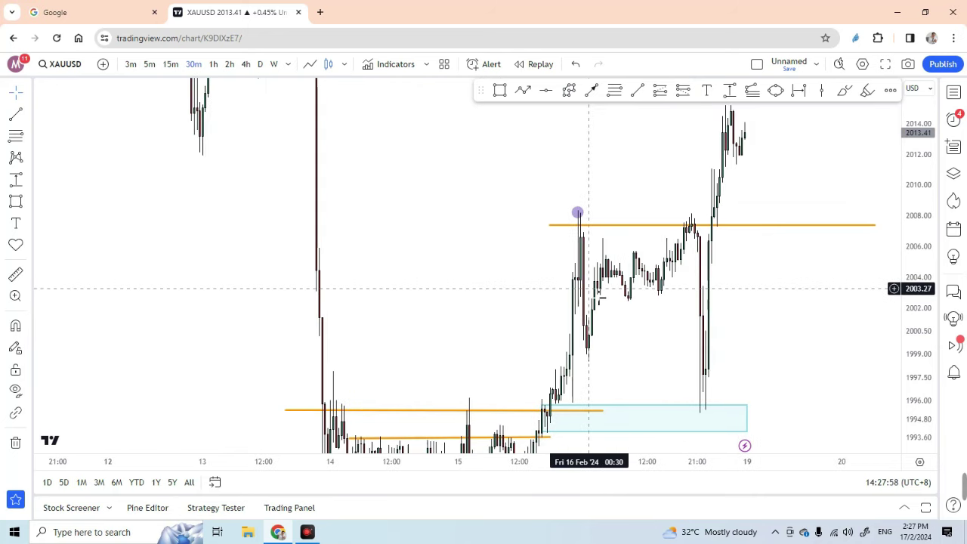
pyautogui.click(581, 214)
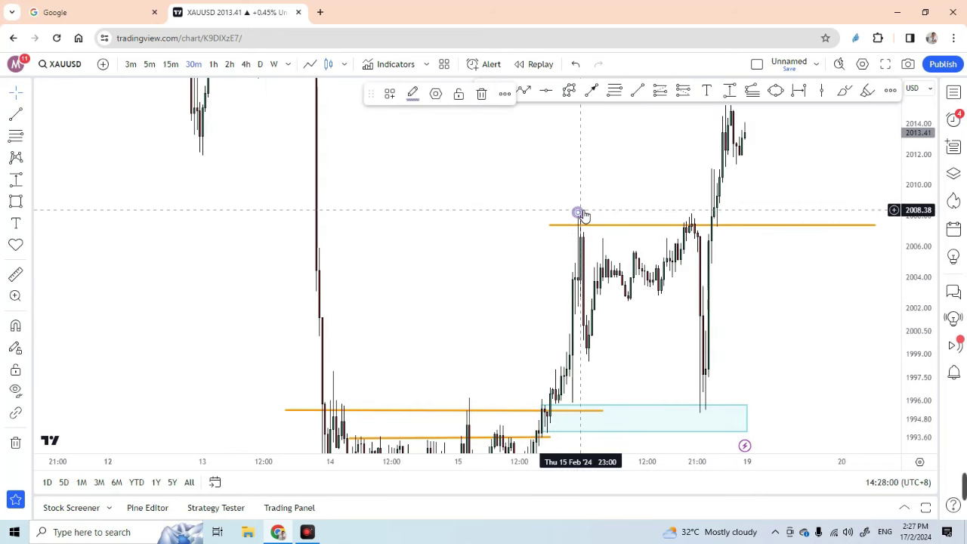
pyautogui.press('Delete')
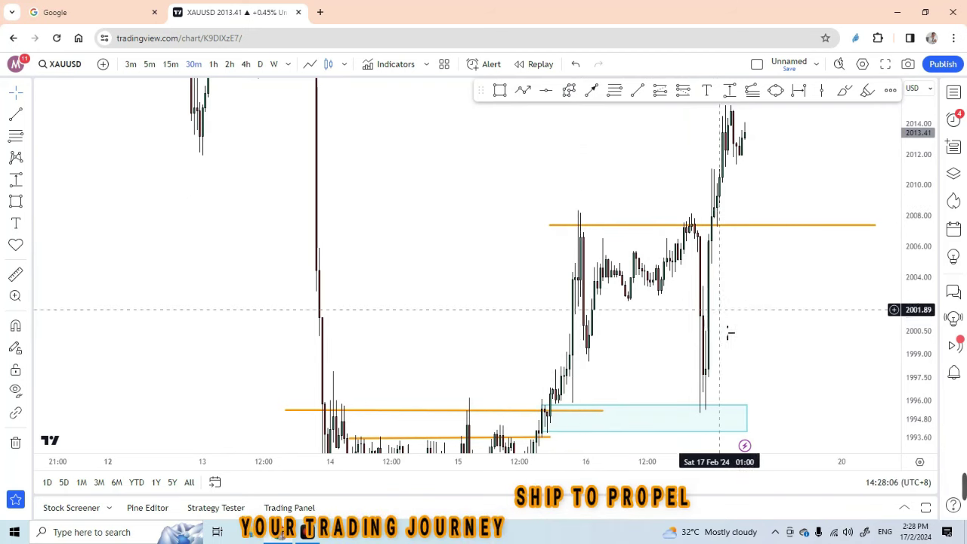
# Draw a rectangle from about 2015 down to 2011.9, spanning the 13 February lows to the evening of 19 February.
pyautogui.moveTo(770, 324); pyautogui.dragTo(673, 350)
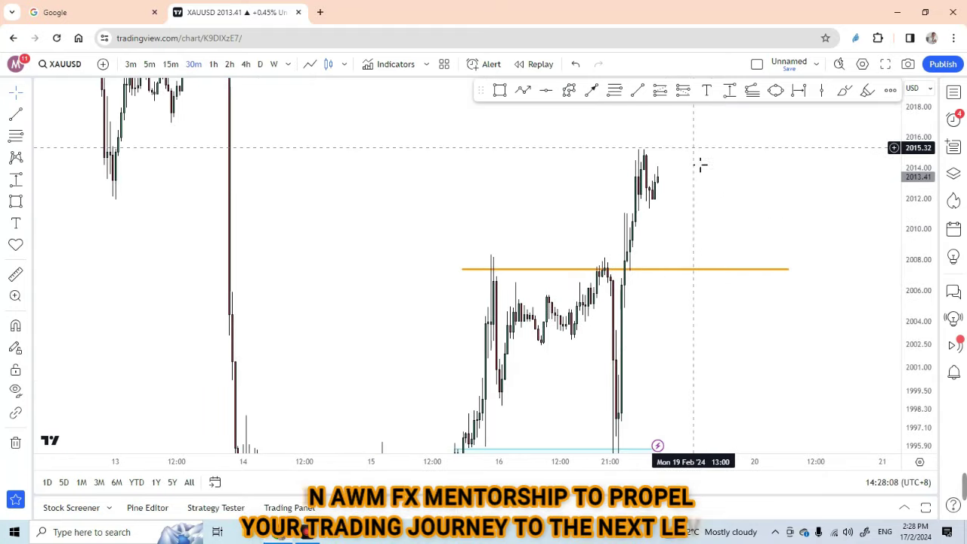
pyautogui.moveTo(700, 165); pyautogui.dragTo(773, 179)
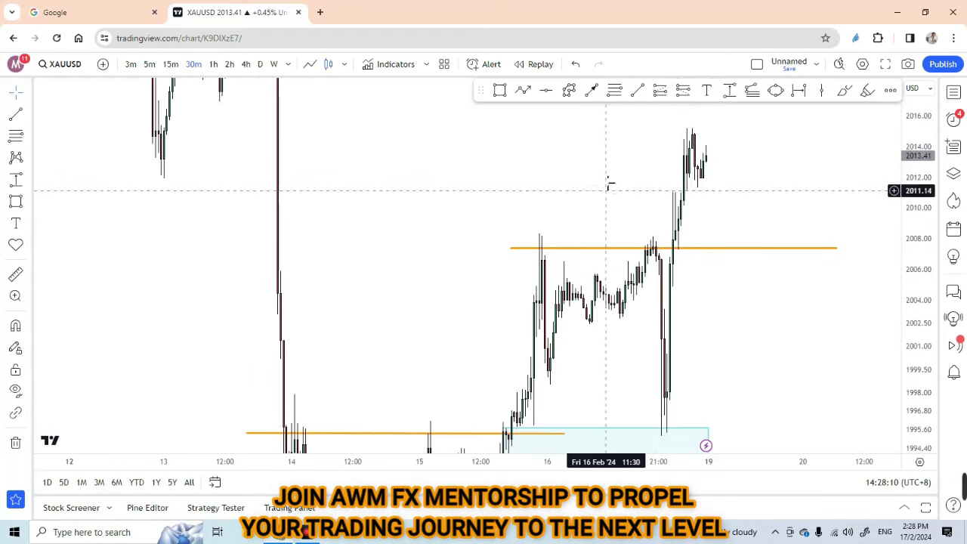
pyautogui.moveTo(611, 183); pyautogui.dragTo(604, 167)
pyautogui.moveTo(723, 206); pyautogui.dragTo(742, 227)
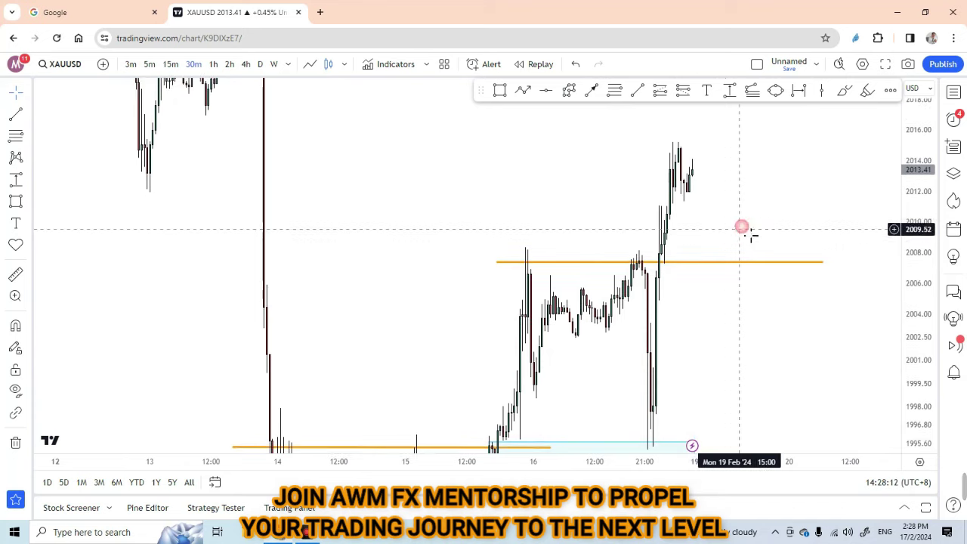
pyautogui.moveTo(578, 173); pyautogui.dragTo(582, 198)
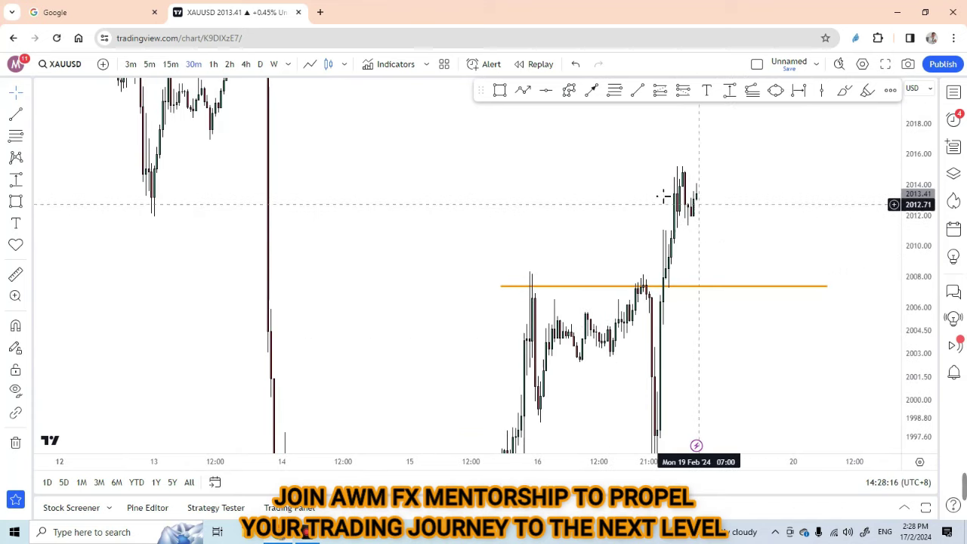
pyautogui.click(500, 90)
pyautogui.moveTo(128, 171)
pyautogui.mouseDown()
pyautogui.moveTo(627, 192)
pyautogui.moveTo(773, 209)
pyautogui.moveTo(774, 218)
pyautogui.mouseUp()
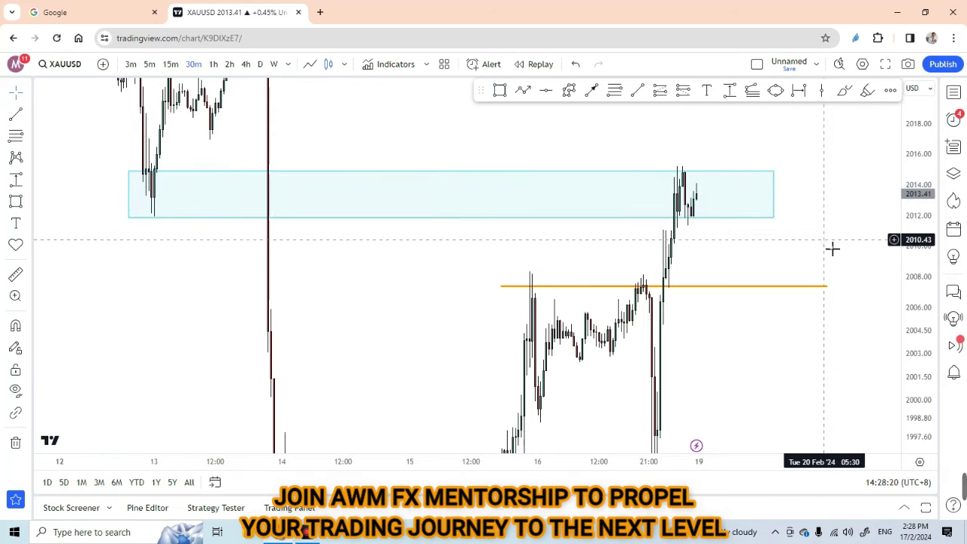
# Place a long position at the 16 February low with entry at 1995.74 and stop at 1993.98, beneath the small demand zone.
pyautogui.moveTo(833, 249); pyautogui.dragTo(774, 195)
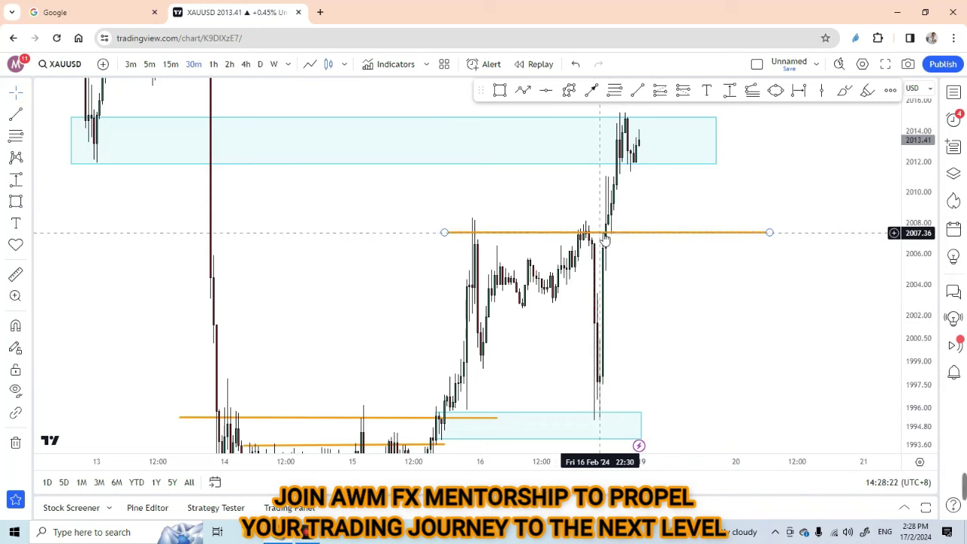
pyautogui.moveTo(923, 177); pyautogui.dragTo(918, 234)
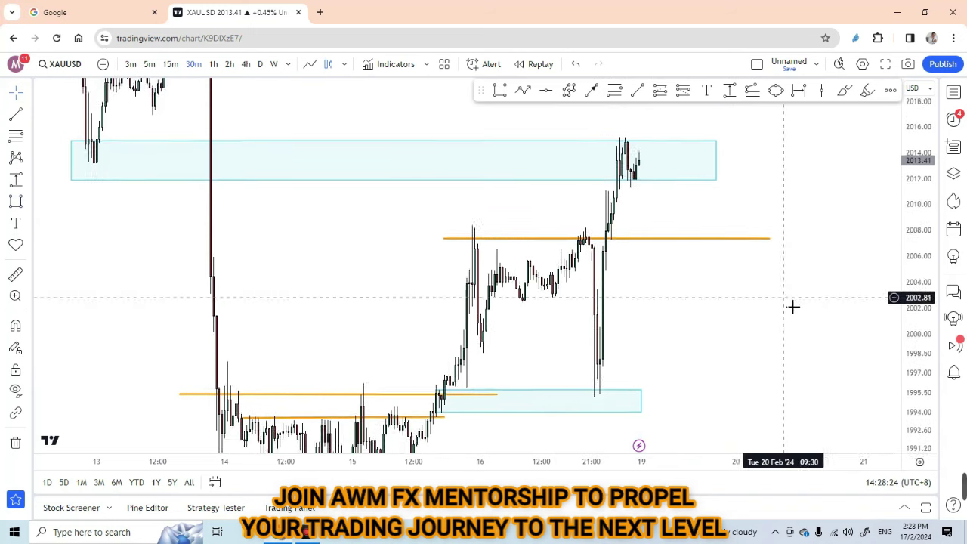
pyautogui.moveTo(766, 278); pyautogui.dragTo(734, 260)
pyautogui.click(660, 89)
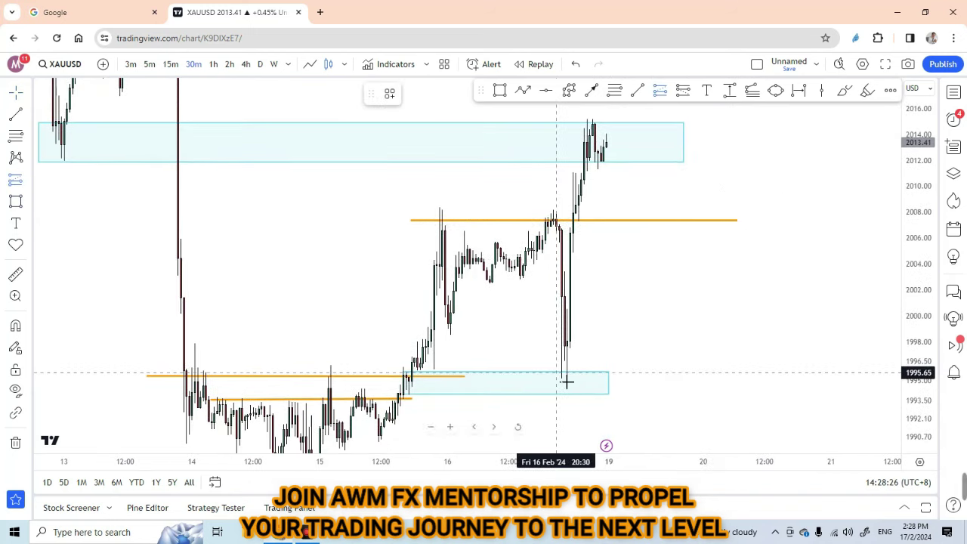
pyautogui.click(571, 380)
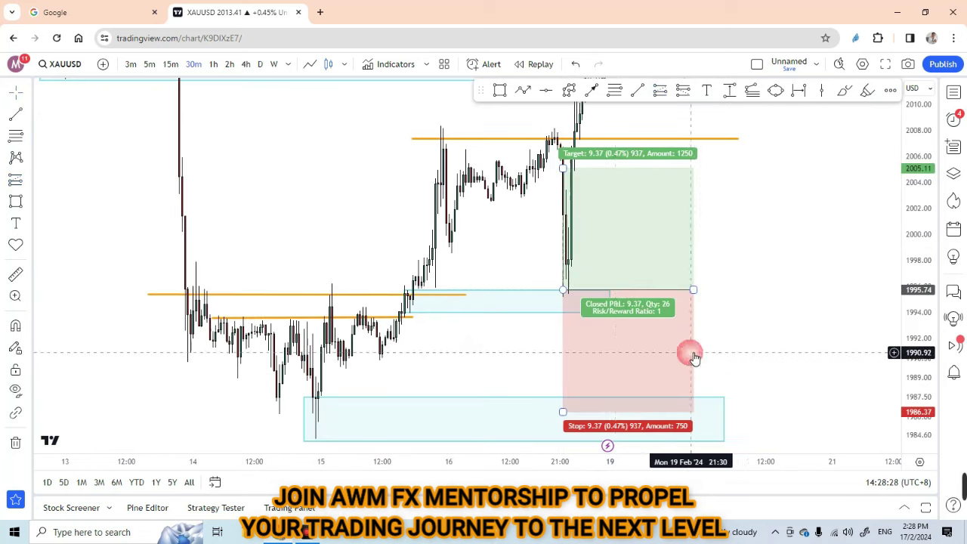
pyautogui.moveTo(582, 414); pyautogui.dragTo(578, 318)
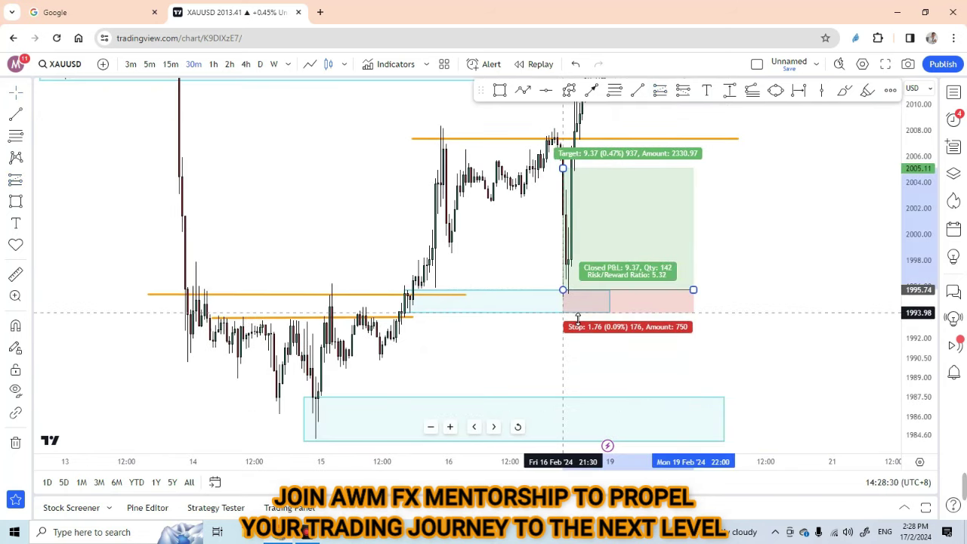
# Raise the long position's target to 2007.00, just under the upper horizontal trend line.
pyautogui.moveTo(809, 238); pyautogui.dragTo(786, 304)
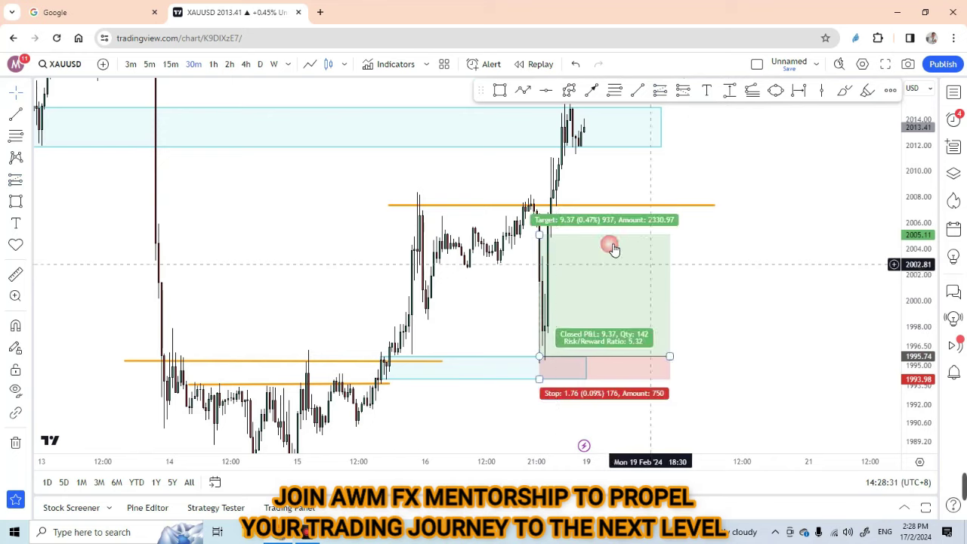
pyautogui.click(542, 236)
pyautogui.moveTo(541, 237); pyautogui.dragTo(567, 216)
pyautogui.click(799, 264)
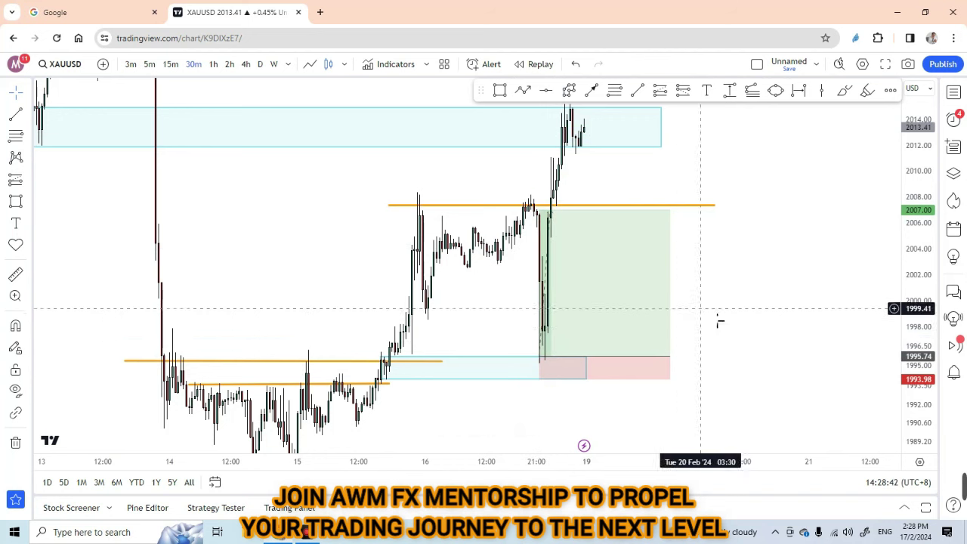
# Examine the long position's entry, stop, target and risk/reward ratio against the 16 February rebound and the 2007.4 line.
pyautogui.moveTo(915, 364); pyautogui.dragTo(900, 280)
pyautogui.scroll(2, 811, 293)
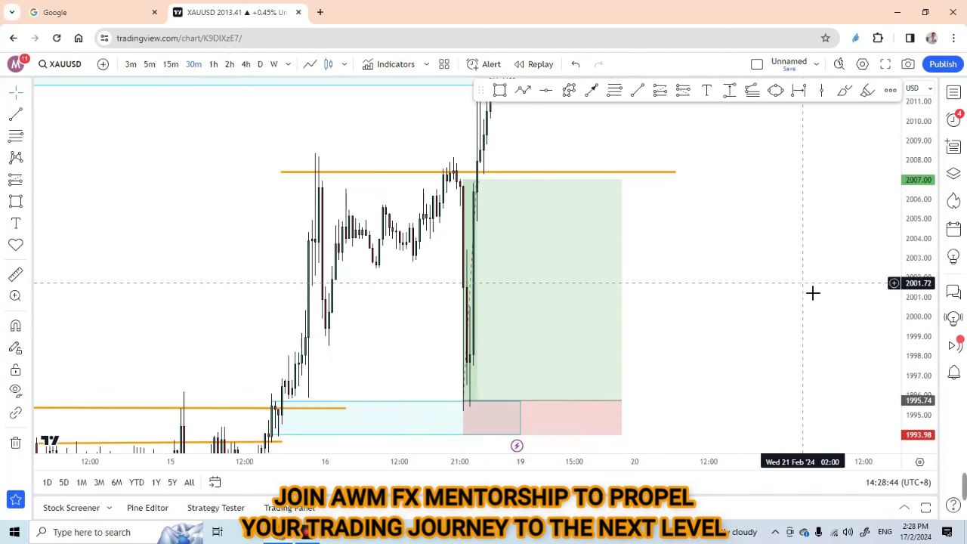
pyautogui.moveTo(682, 310); pyautogui.dragTo(705, 279)
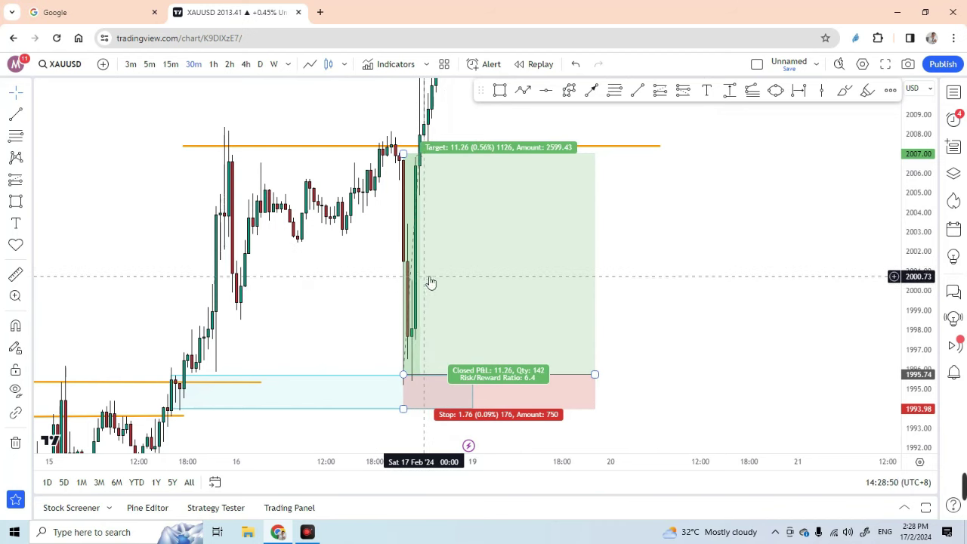
pyautogui.moveTo(909, 183); pyautogui.dragTo(911, 255)
pyautogui.scroll(2, 718, 274)
pyautogui.moveTo(658, 277); pyautogui.dragTo(745, 276)
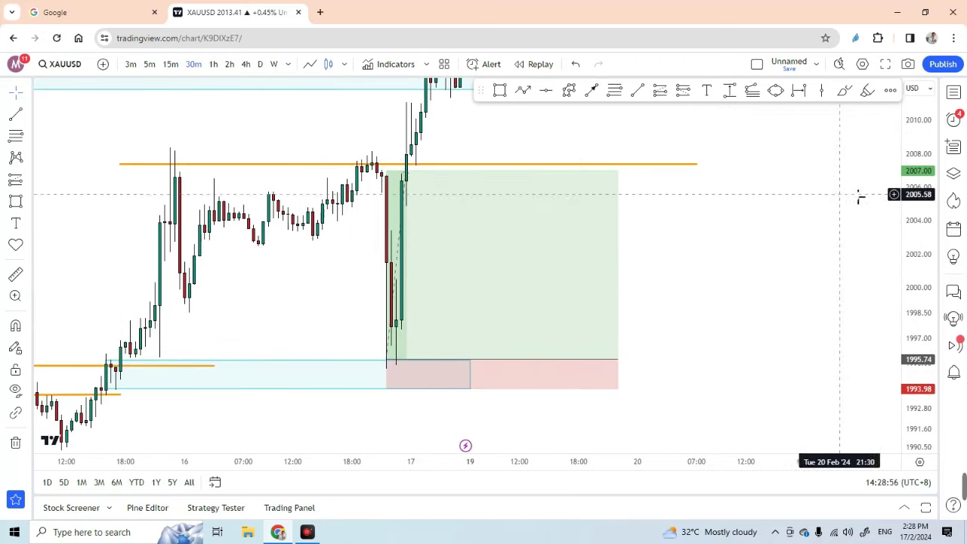
pyautogui.moveTo(915, 158); pyautogui.dragTo(907, 276)
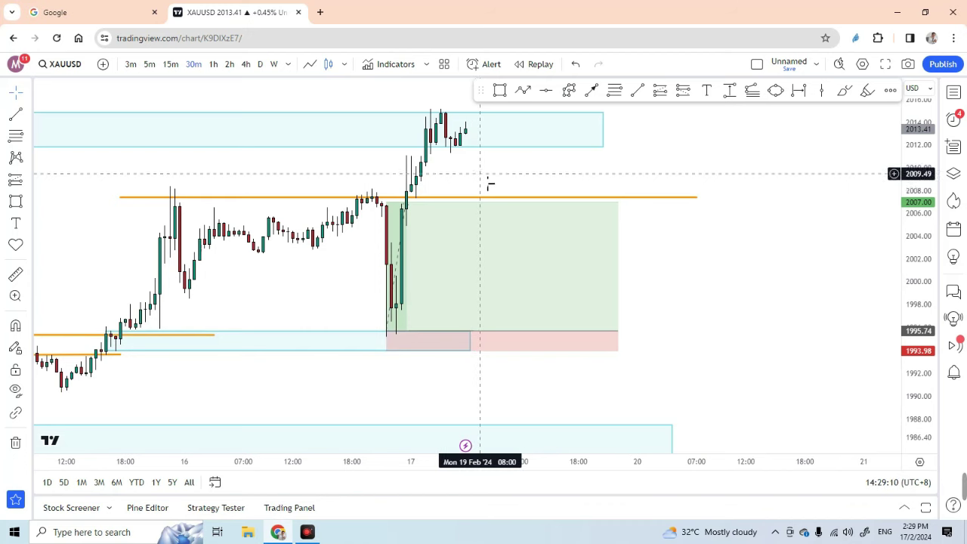
pyautogui.moveTo(488, 185); pyautogui.dragTo(581, 175)
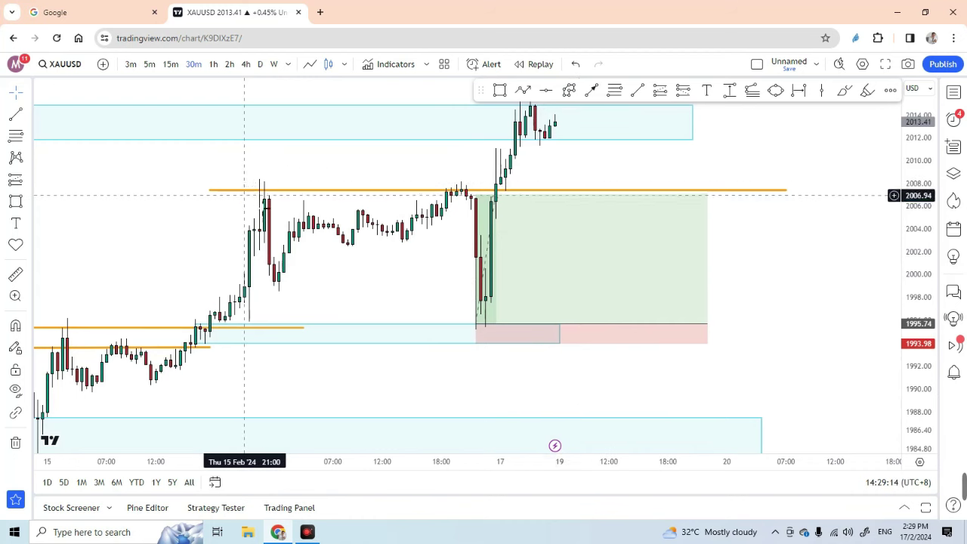
pyautogui.moveTo(389, 238); pyautogui.dragTo(386, 250)
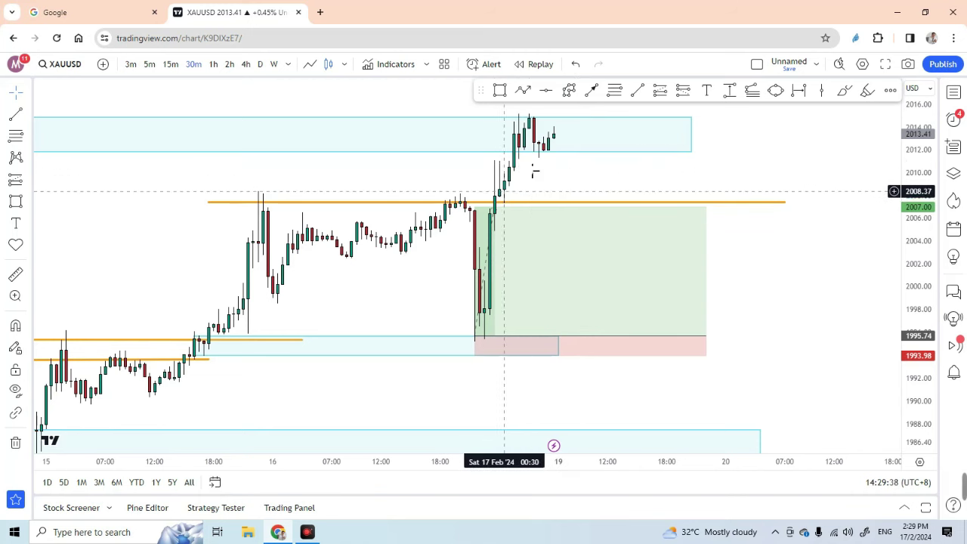
pyautogui.click(507, 252)
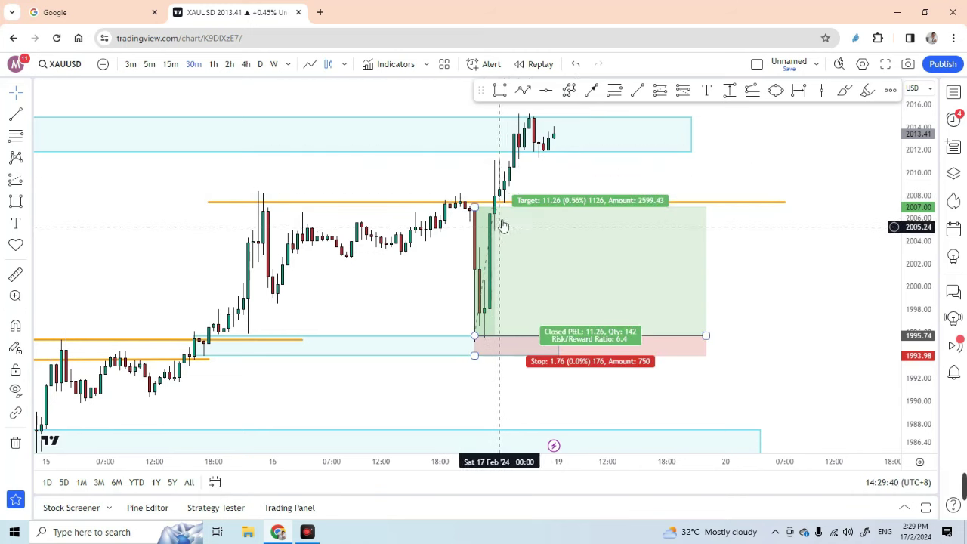
pyautogui.click(585, 174)
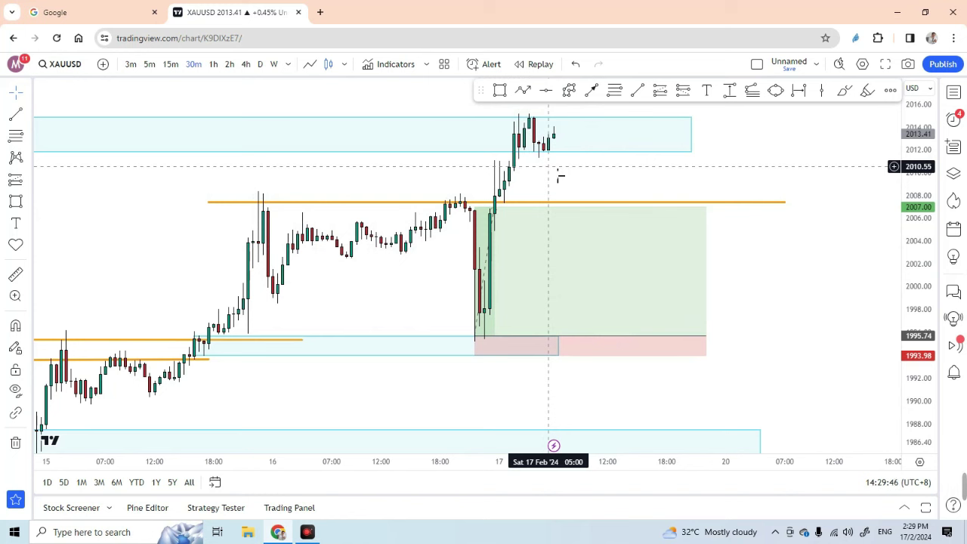
pyautogui.click(539, 297)
pyautogui.moveTo(627, 151); pyautogui.dragTo(637, 159)
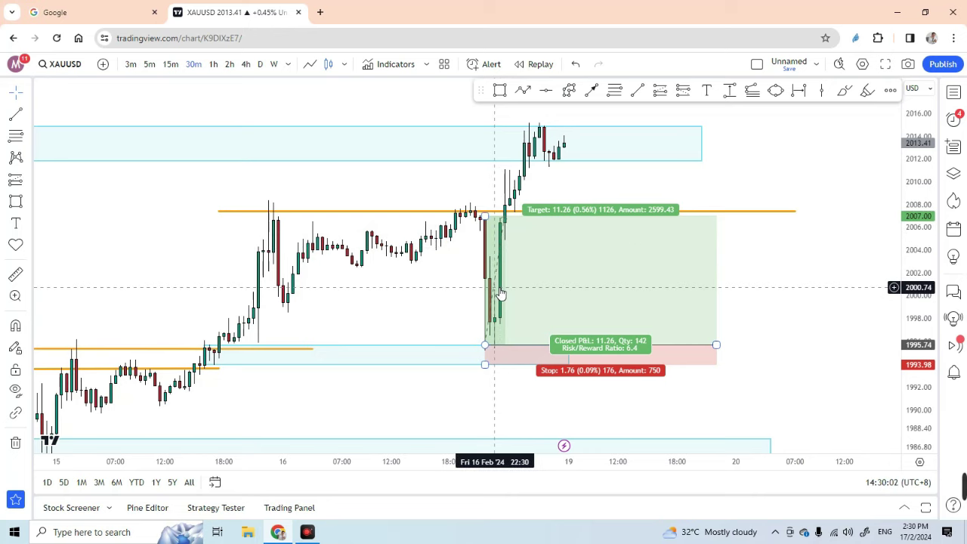
# Delete the old price range measurement from early February between about 1986.9 and 1978.7.
pyautogui.scroll(-2, 498, 294)
pyautogui.scroll(-4, 498, 295)
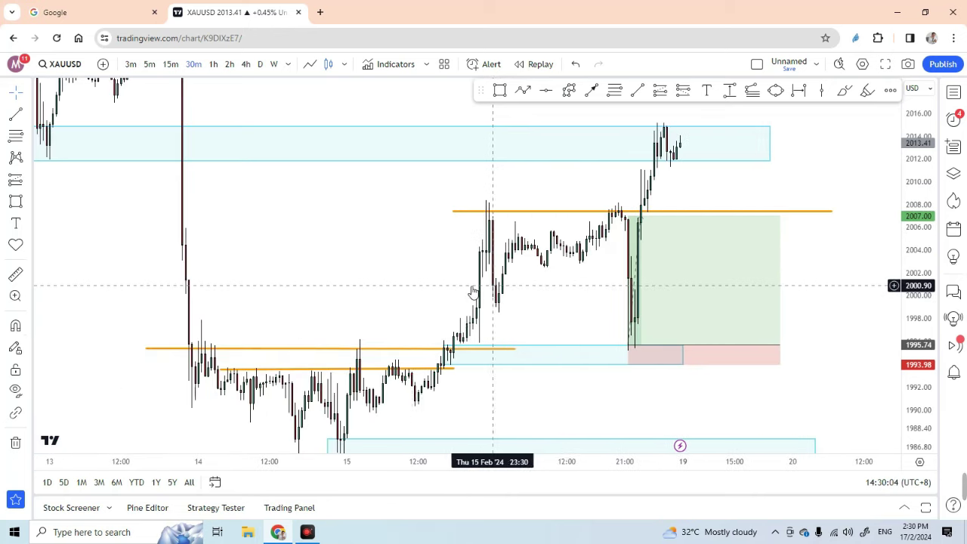
pyautogui.scroll(-2, 483, 294)
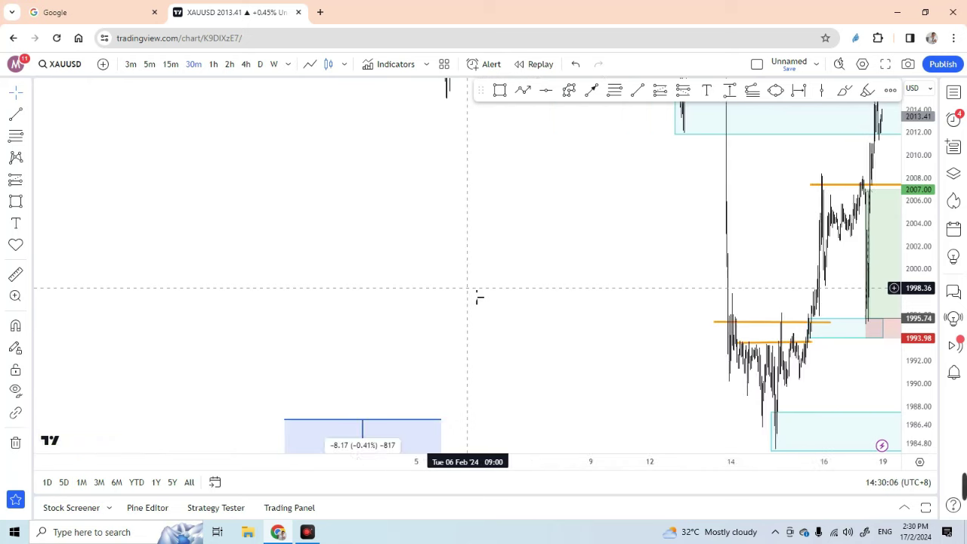
pyautogui.moveTo(692, 329); pyautogui.dragTo(822, 287)
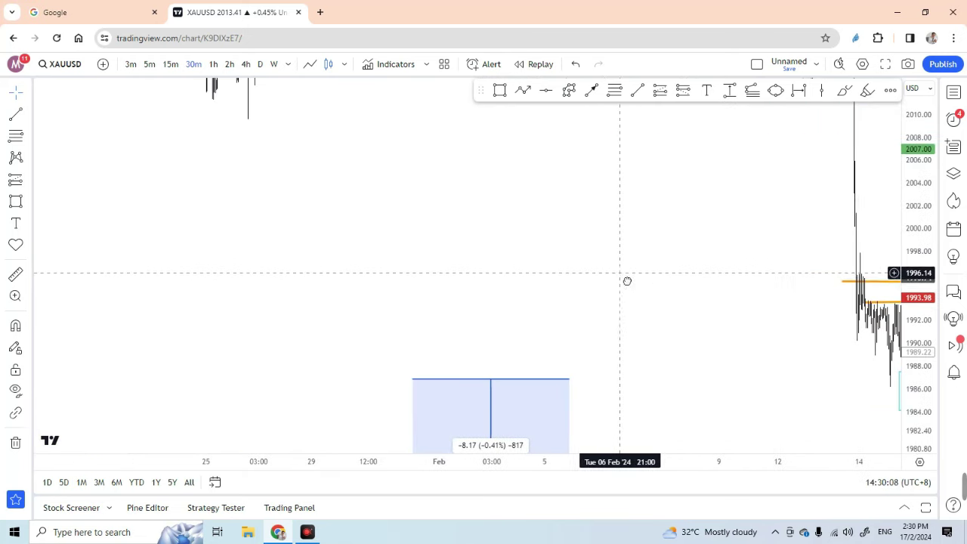
pyautogui.moveTo(587, 302)
pyautogui.mouseDown()
pyautogui.moveTo(709, 250)
pyautogui.moveTo(746, 277)
pyautogui.mouseUp()
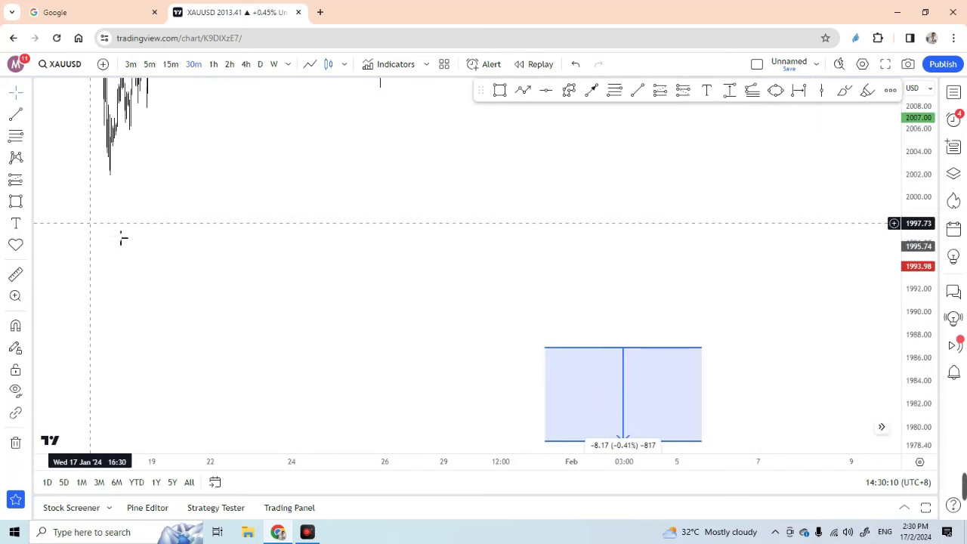
pyautogui.click(589, 352)
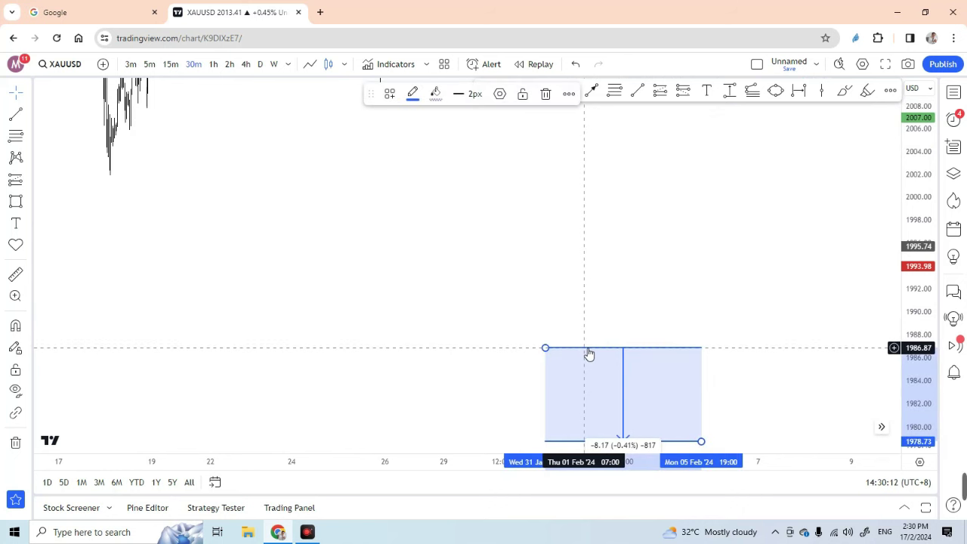
pyautogui.press('Delete')
pyautogui.scroll(3, 702, 304)
pyautogui.moveTo(702, 305); pyautogui.dragTo(120, 339)
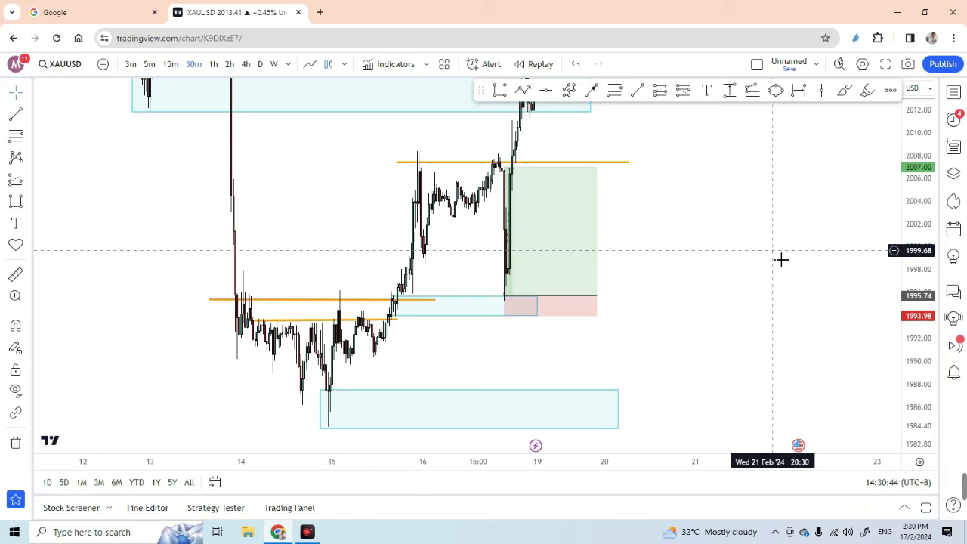
pyautogui.moveTo(773, 259); pyautogui.dragTo(745, 274)
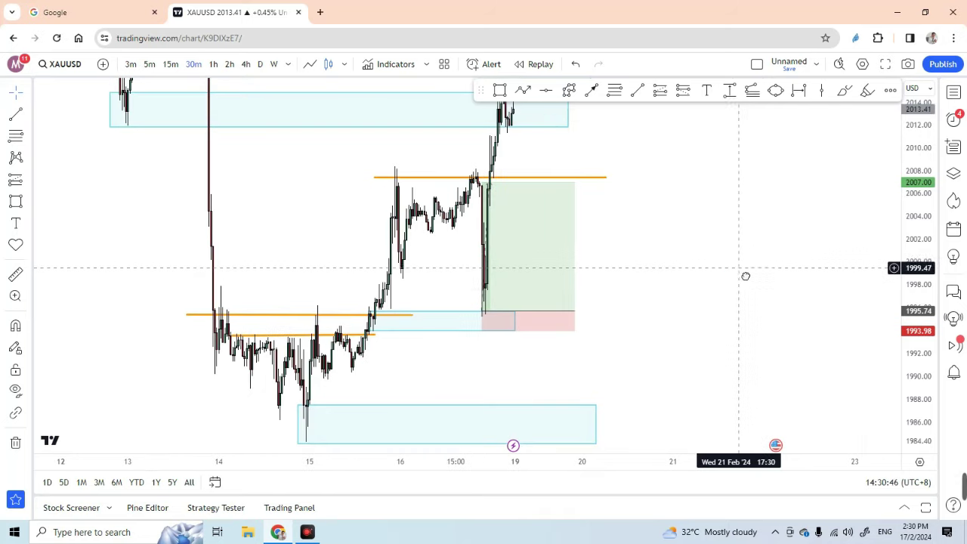